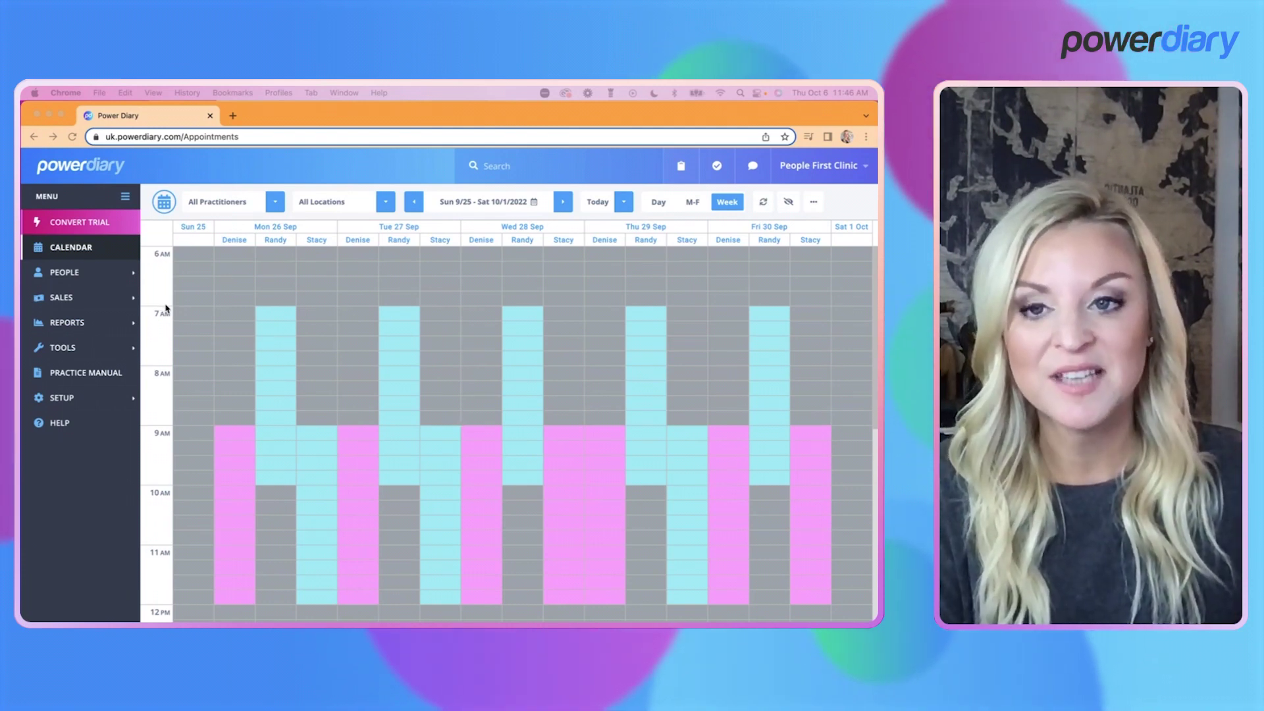
Step: Browse the weekly calendar, opening and cancelling a new Monday 9:30 appointment
scroll(211, 312, "down", 4)
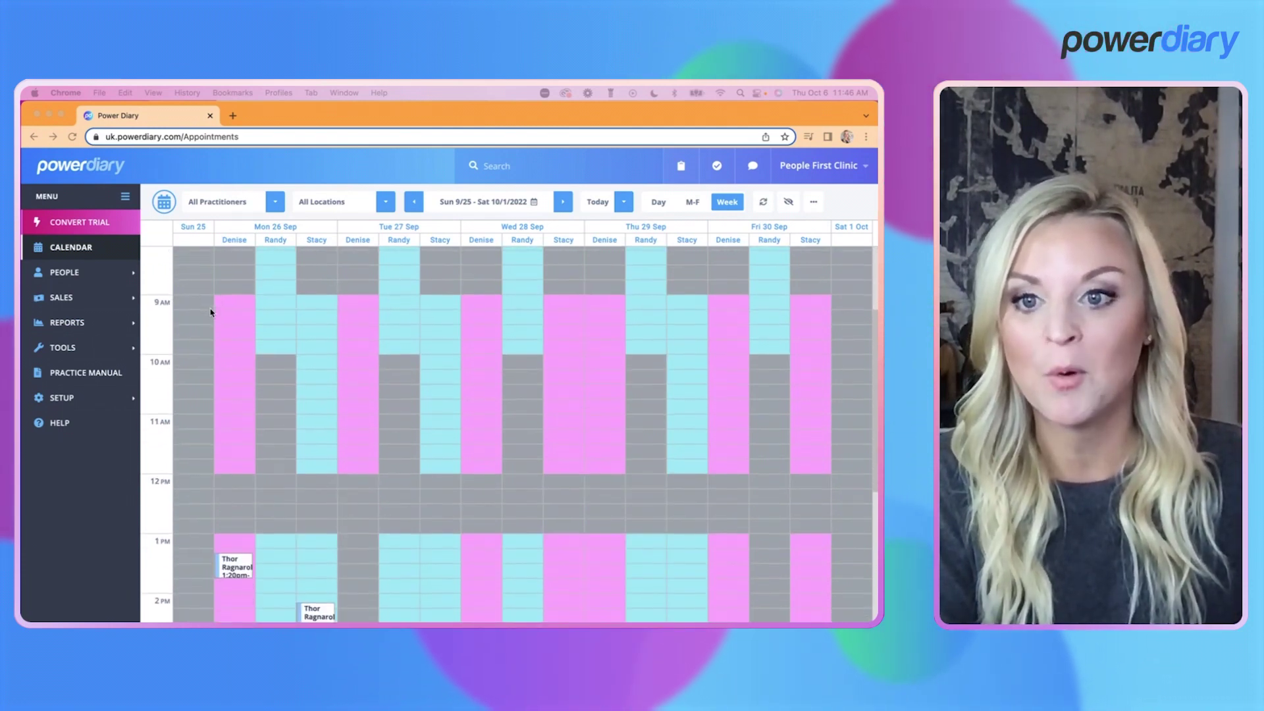
scroll(211, 312, "down", 3)
scroll(211, 312, "down", 1)
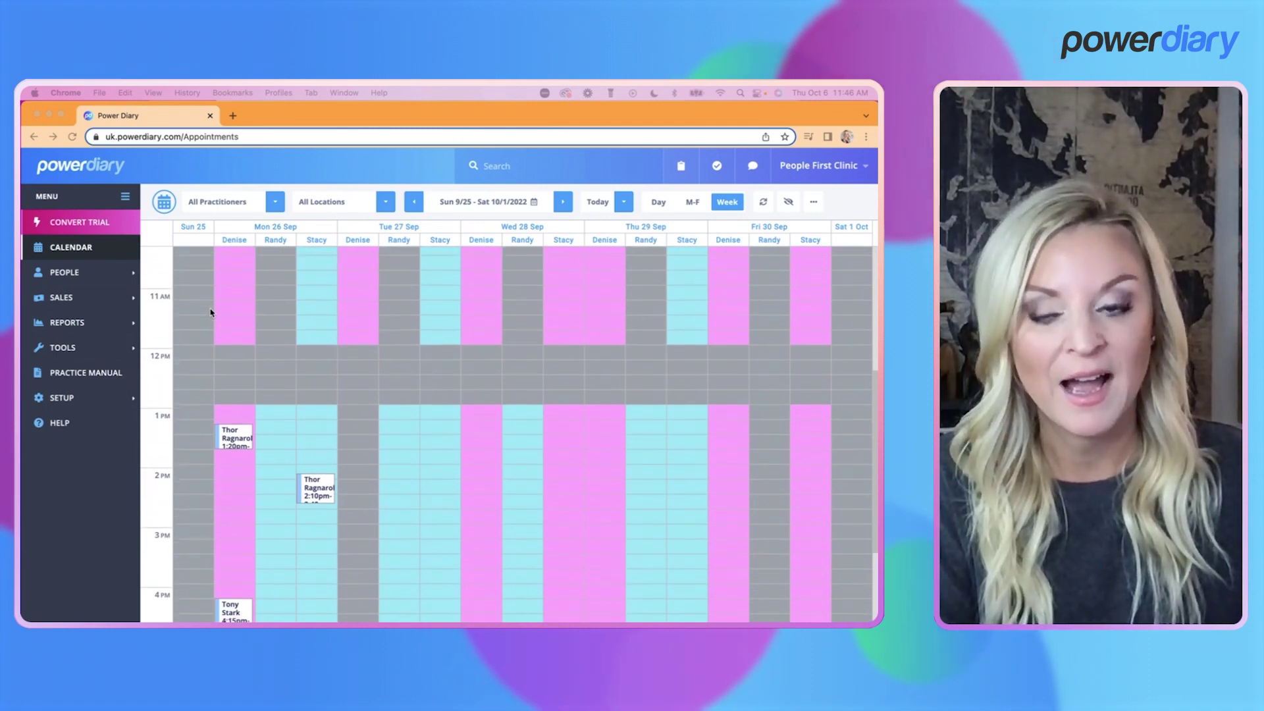
scroll(211, 312, "up", 10)
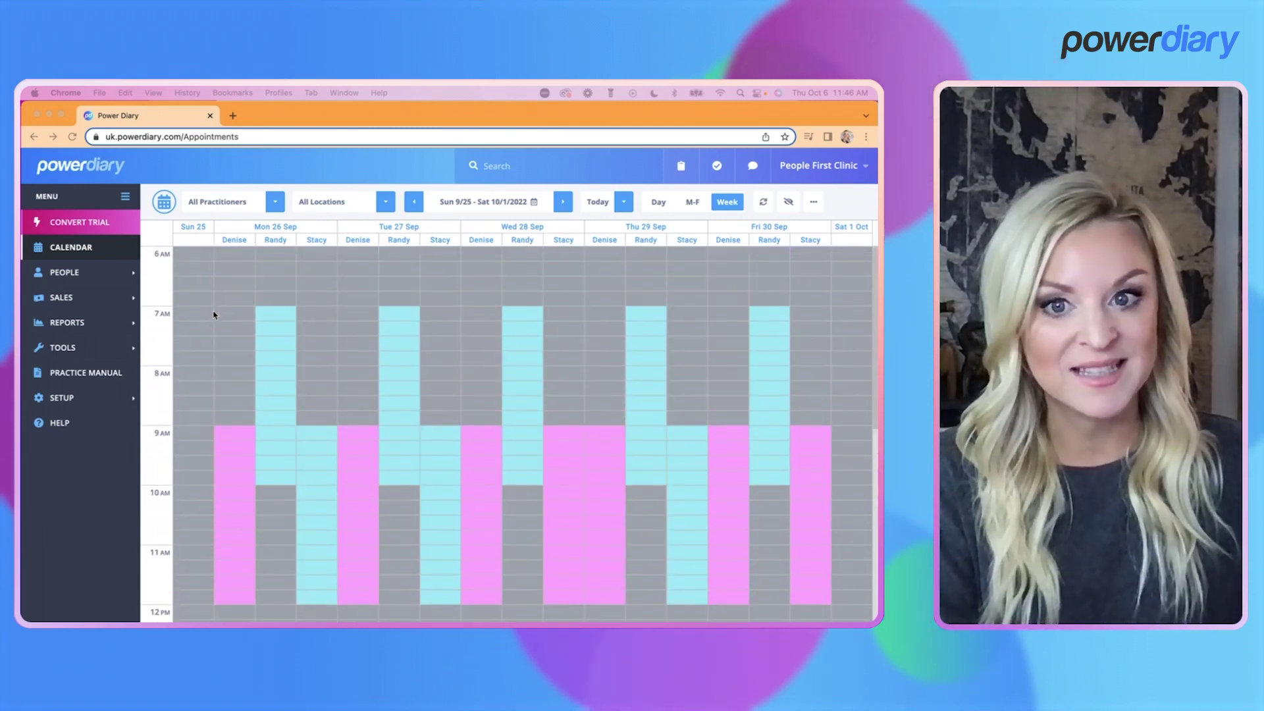
left_click(316, 464)
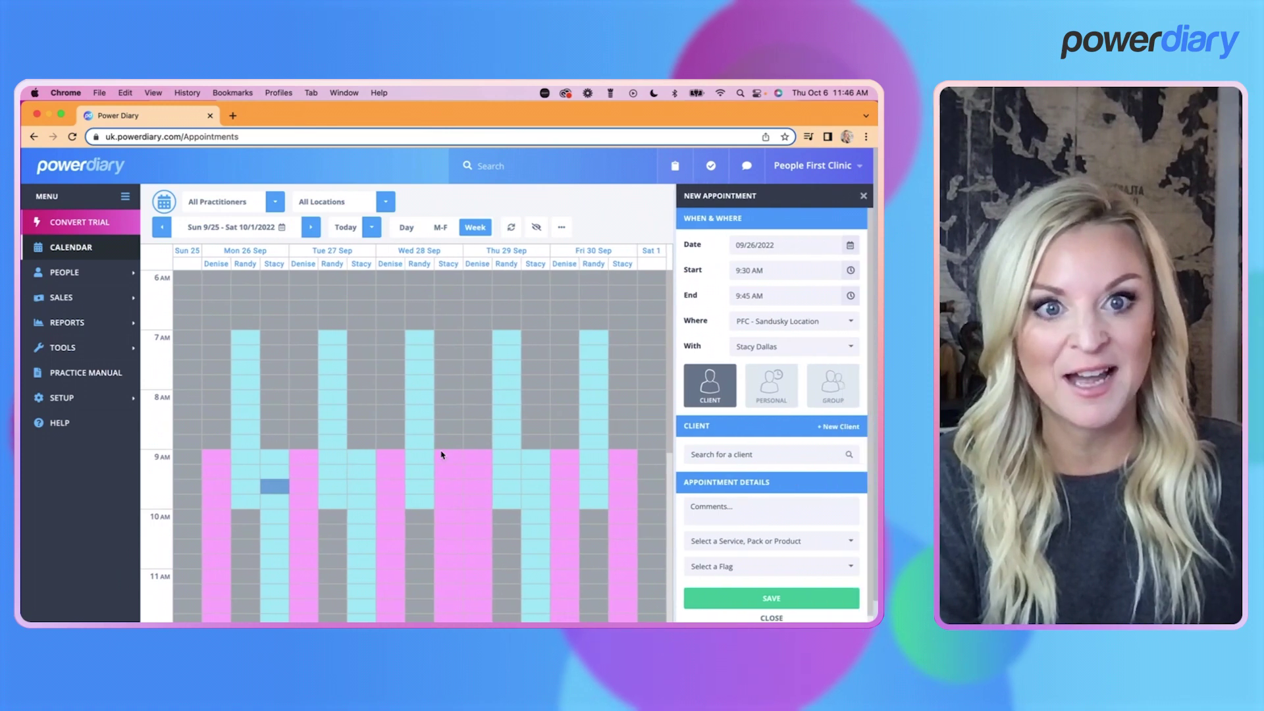
left_click(864, 196)
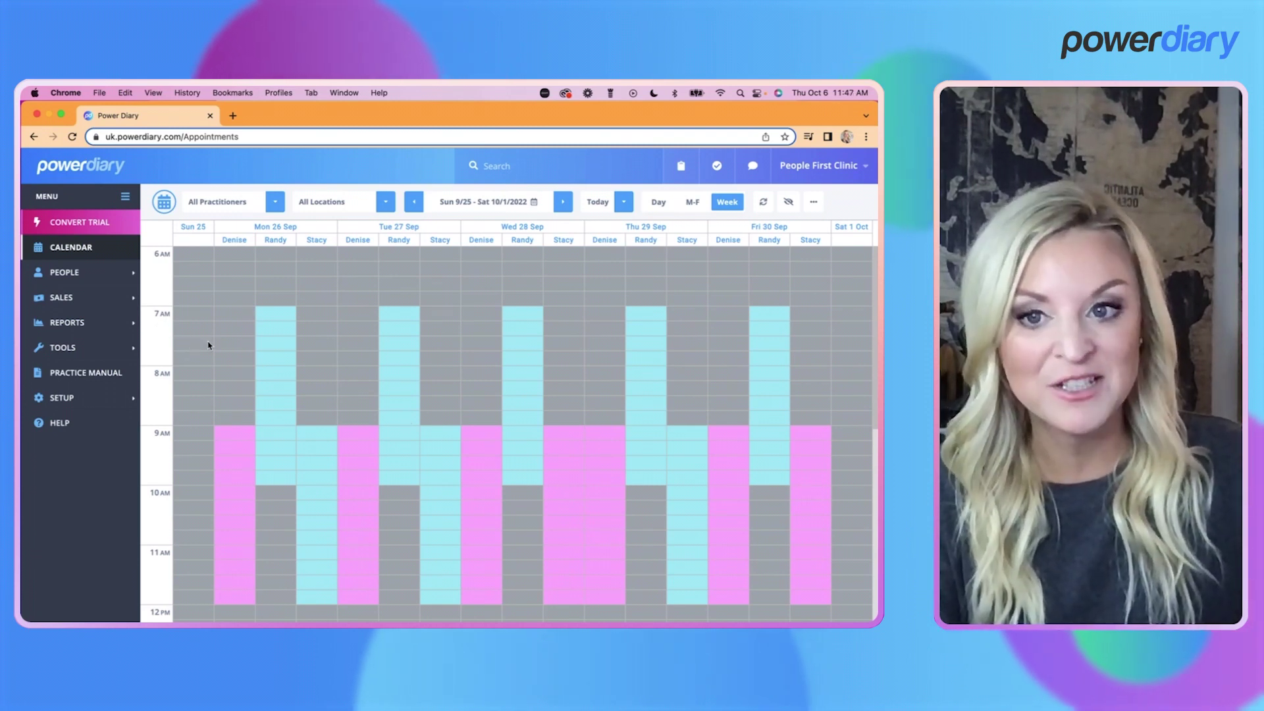
scroll(208, 345, "down", 5)
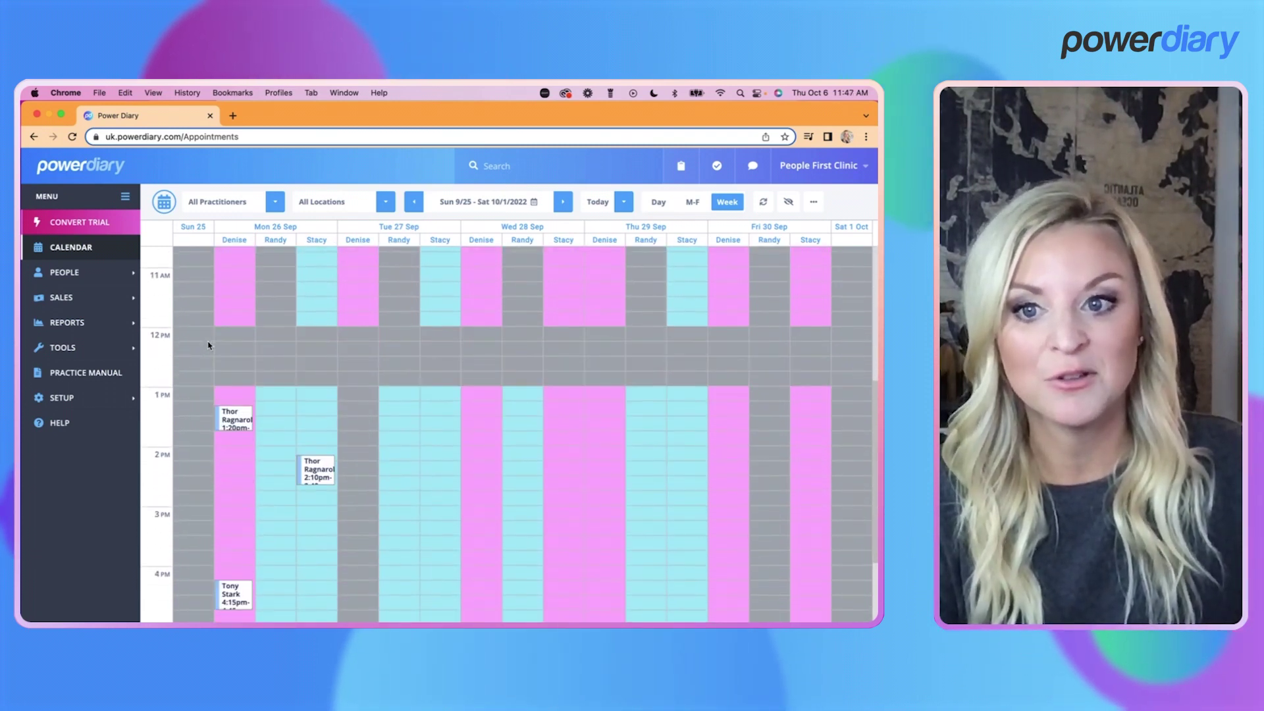
scroll(208, 345, "up", 5)
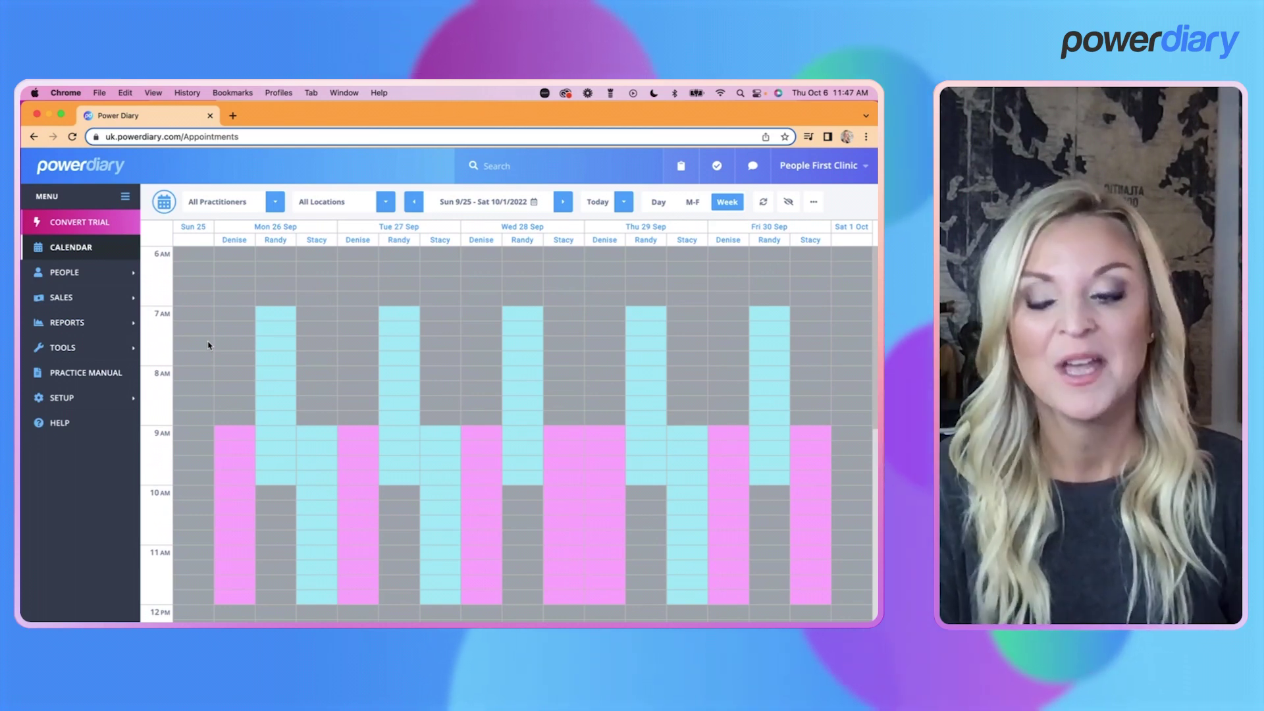
Step: Set the Business Info time format to the 24-hour clock and save the changes
left_click(64, 399)
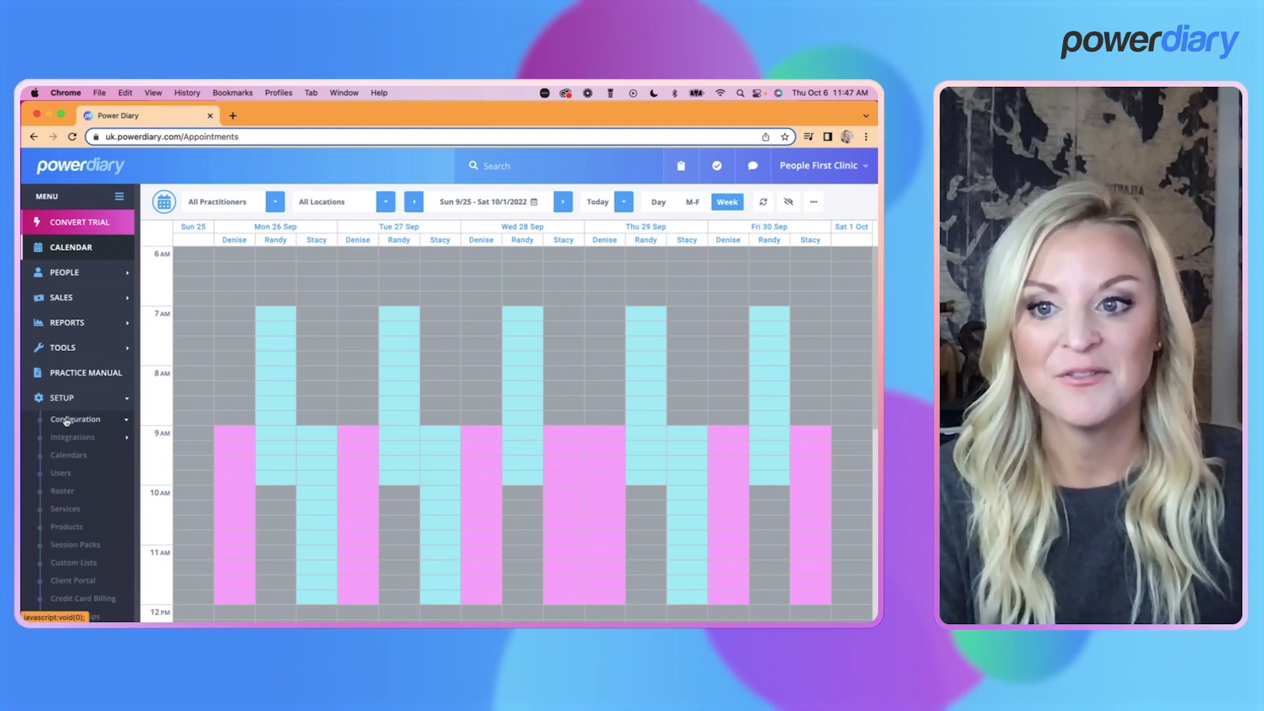
left_click(66, 420)
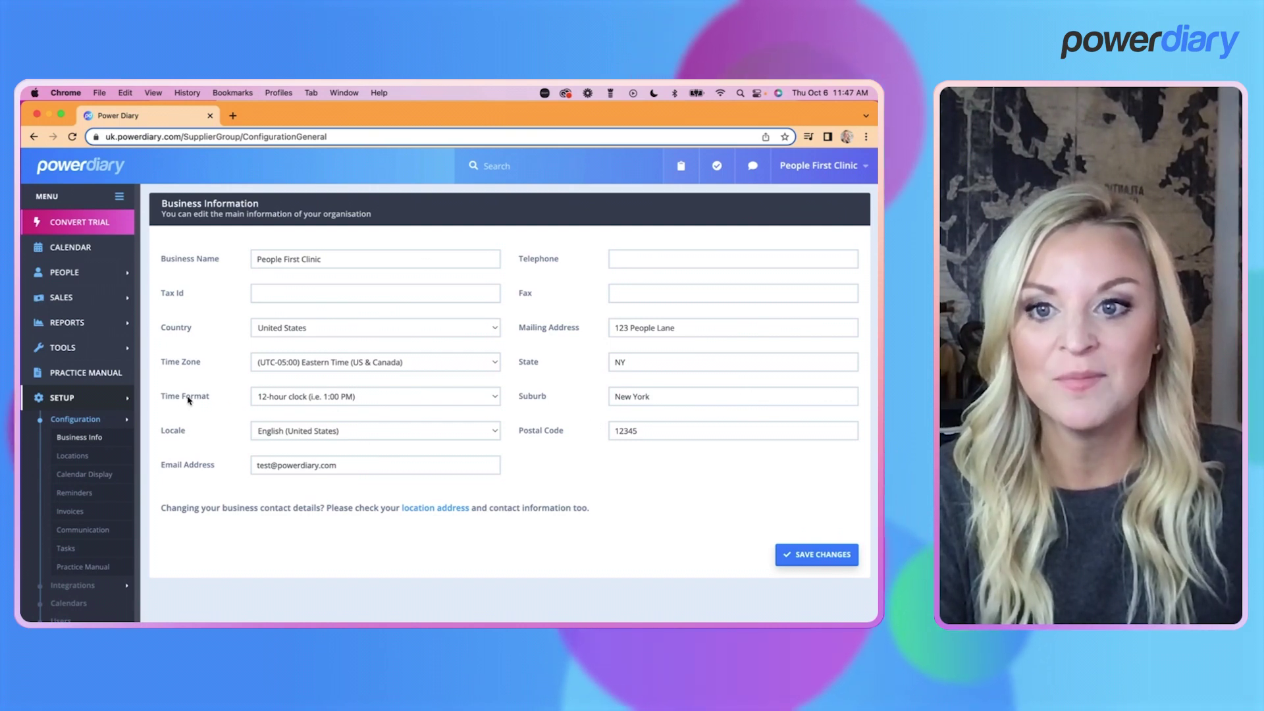
left_click(281, 397)
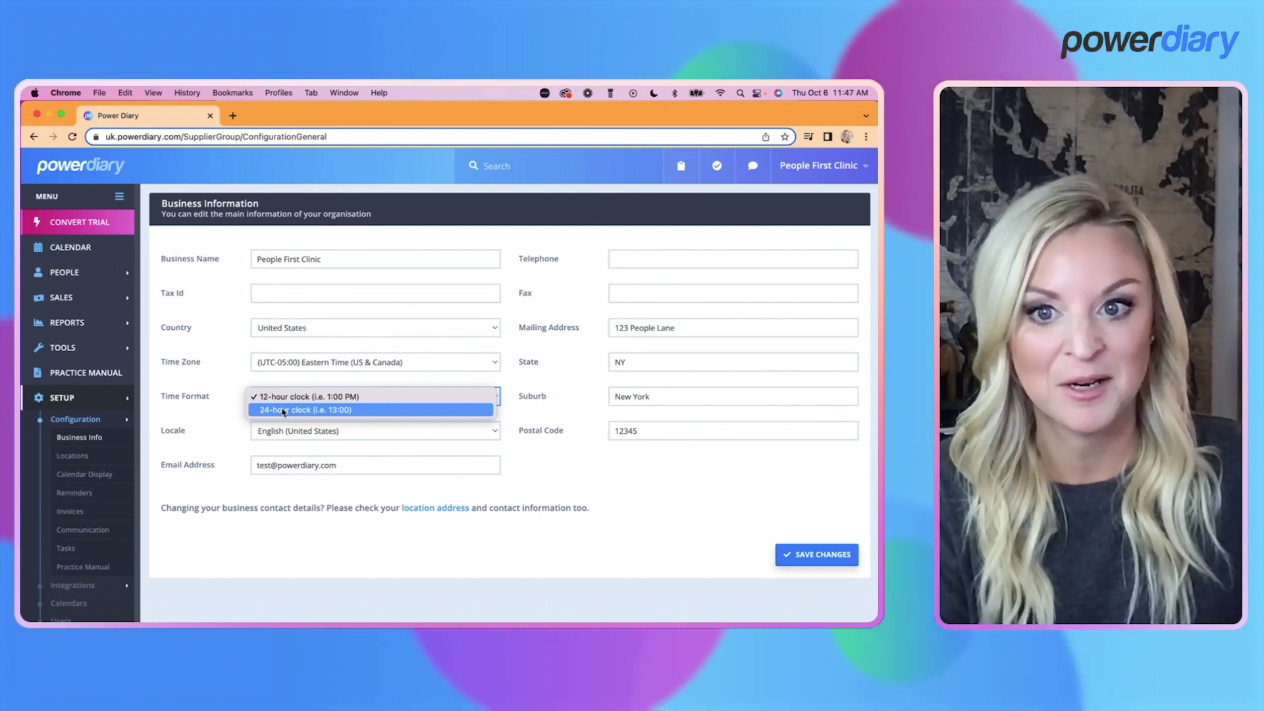
left_click(283, 411)
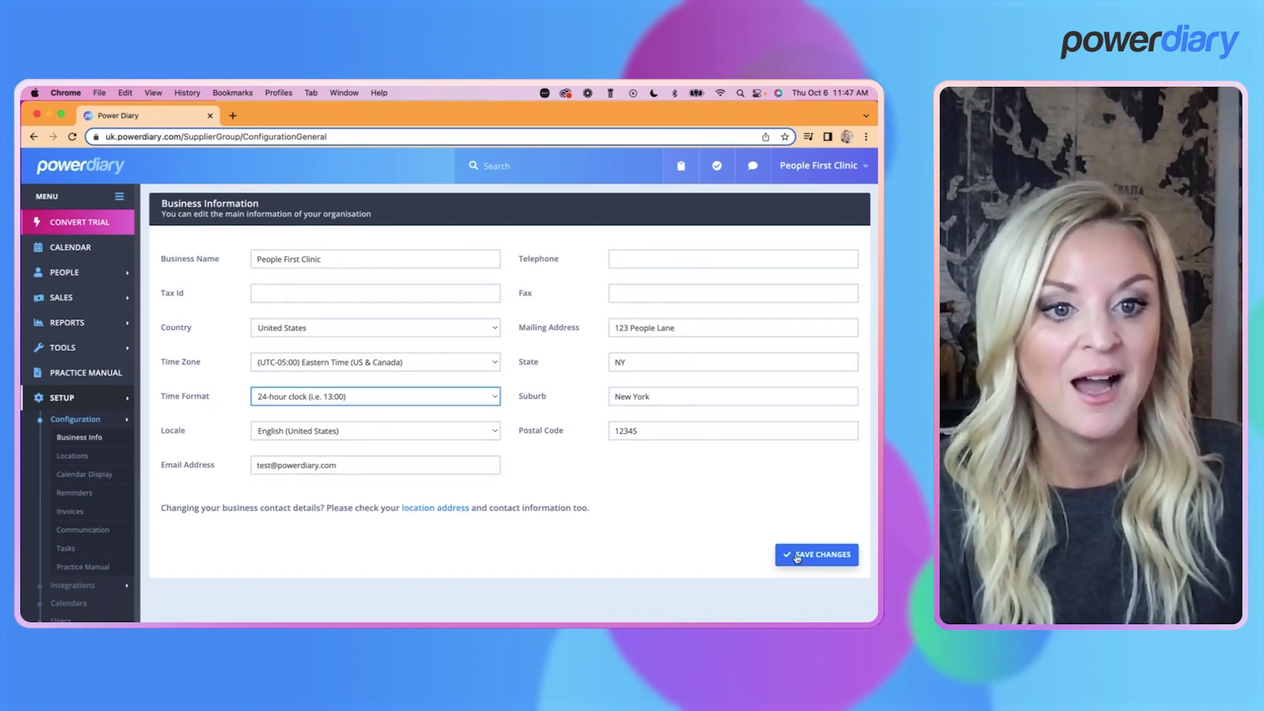
left_click(798, 556)
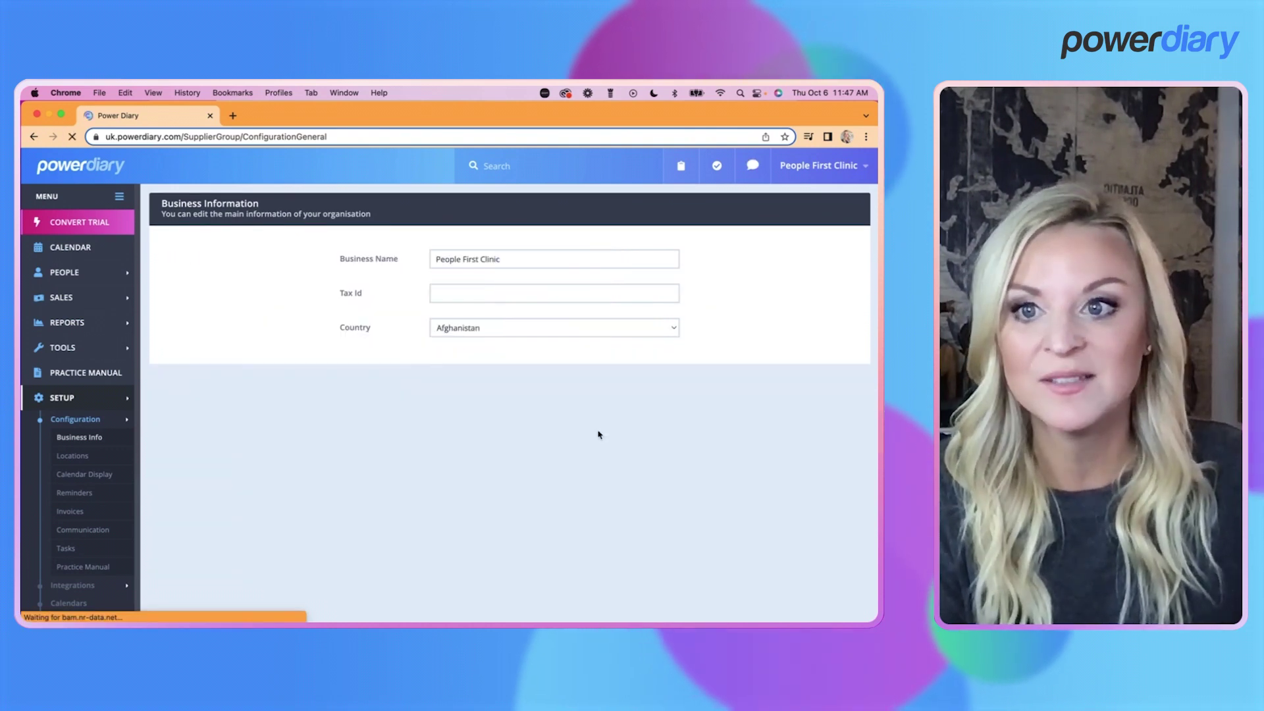
Step: Return to the calendar and preview, then discard, a Tue 27 Sep 09:45 appointment
left_click(63, 249)
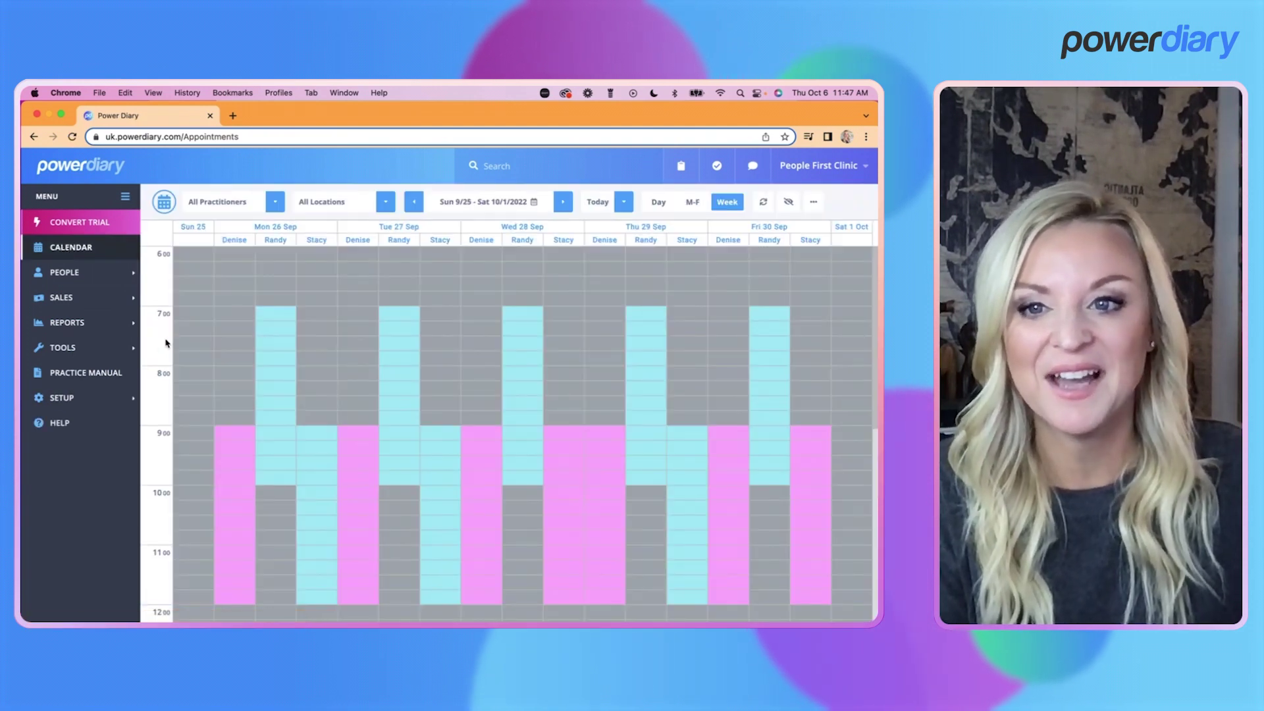
scroll(274, 359, "down", 4)
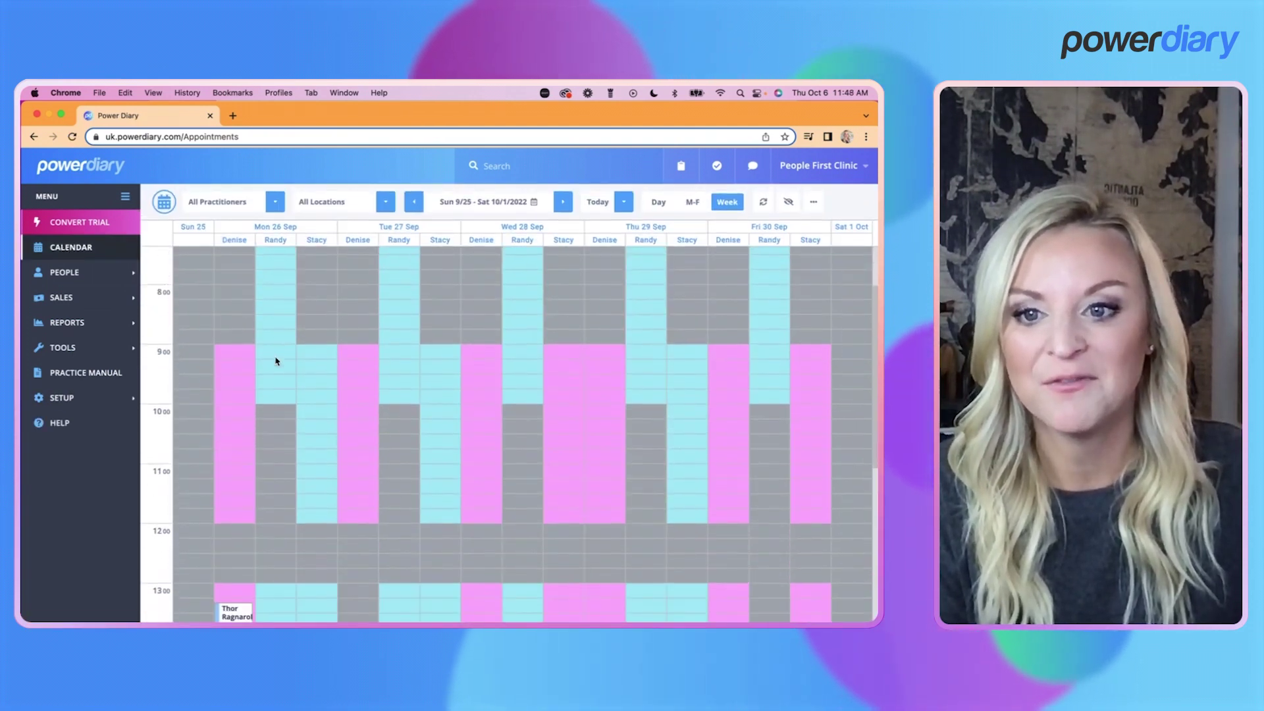
scroll(275, 360, "up", 3)
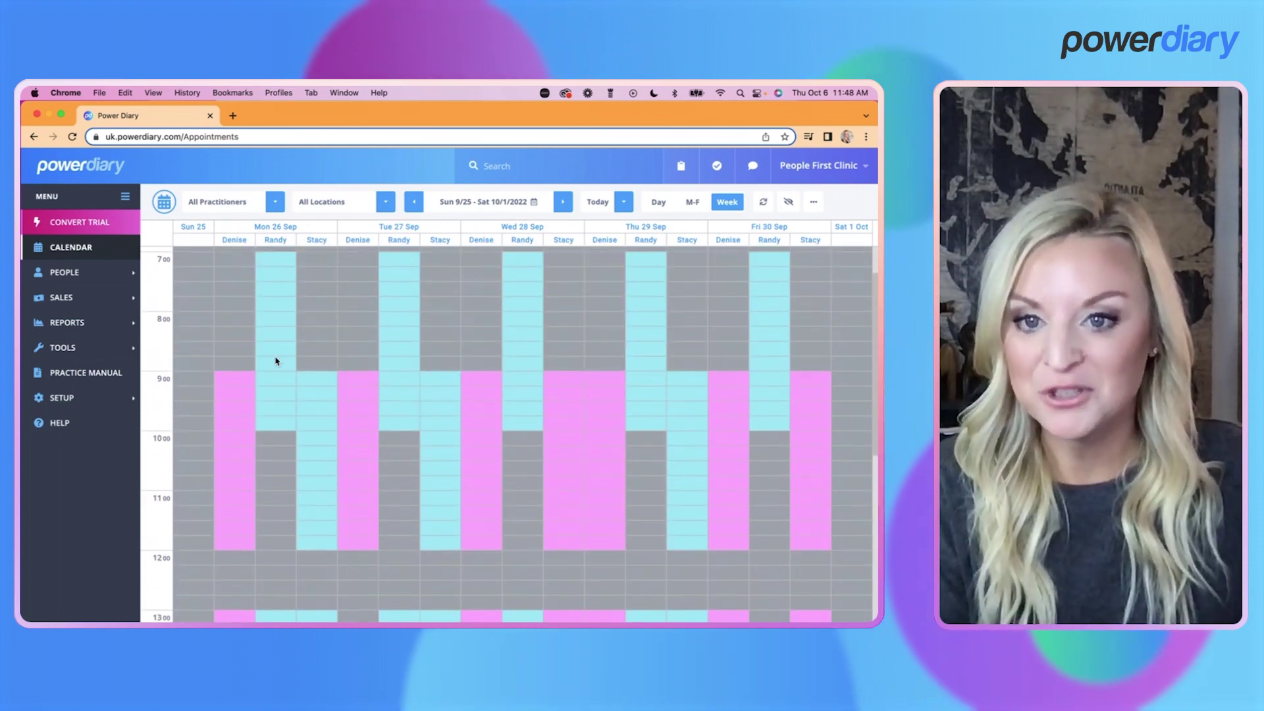
left_click(351, 429)
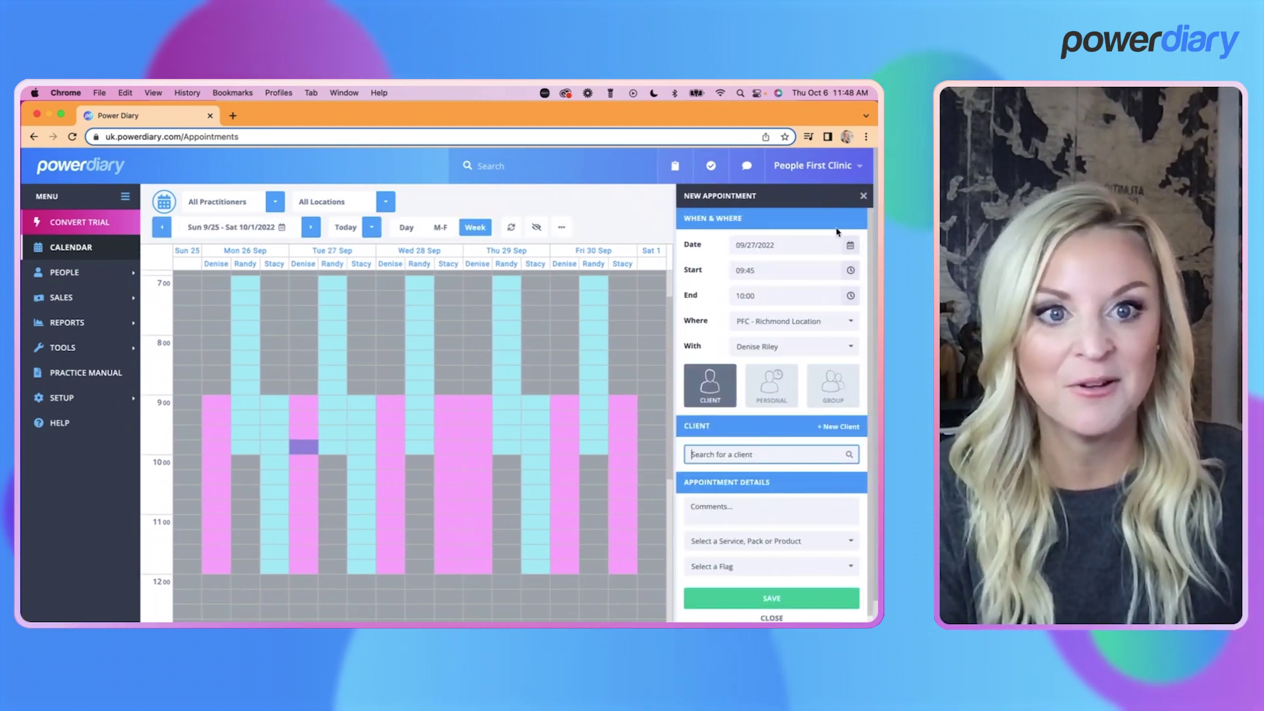
left_click(865, 196)
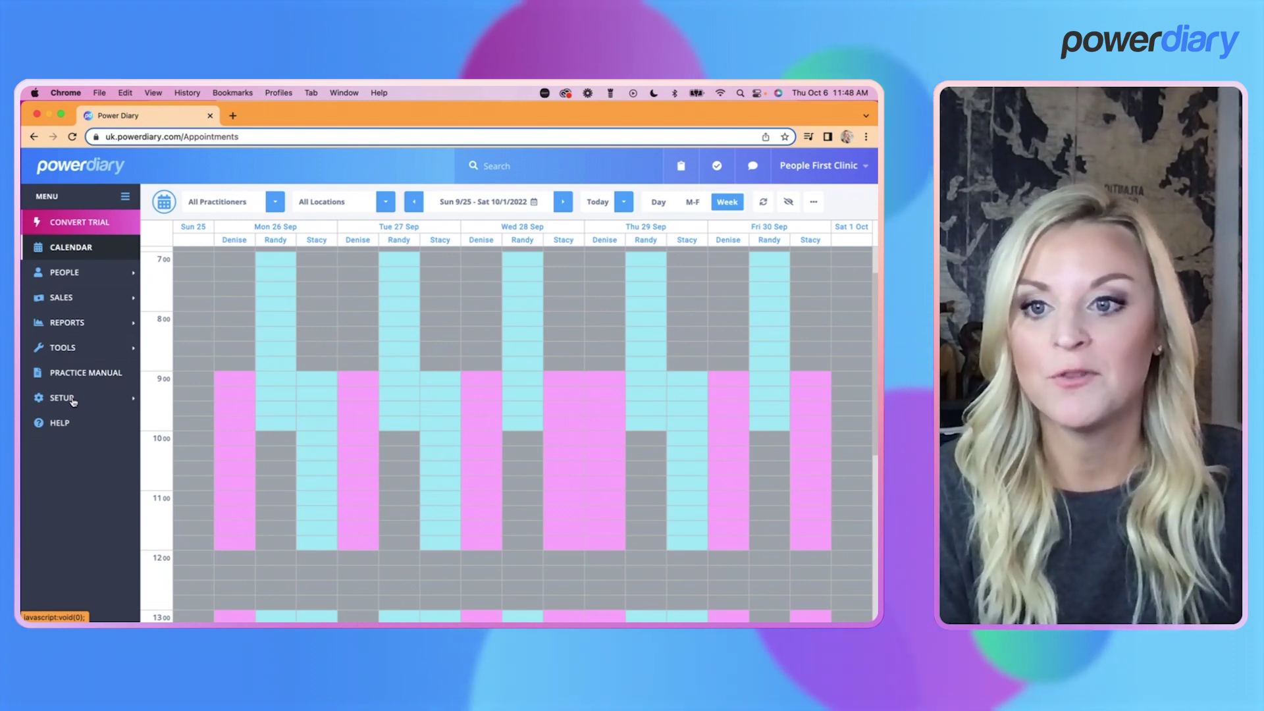
Step: Set Calendar Display minute increments to 10 and save the settings
left_click(73, 402)
left_click(77, 421)
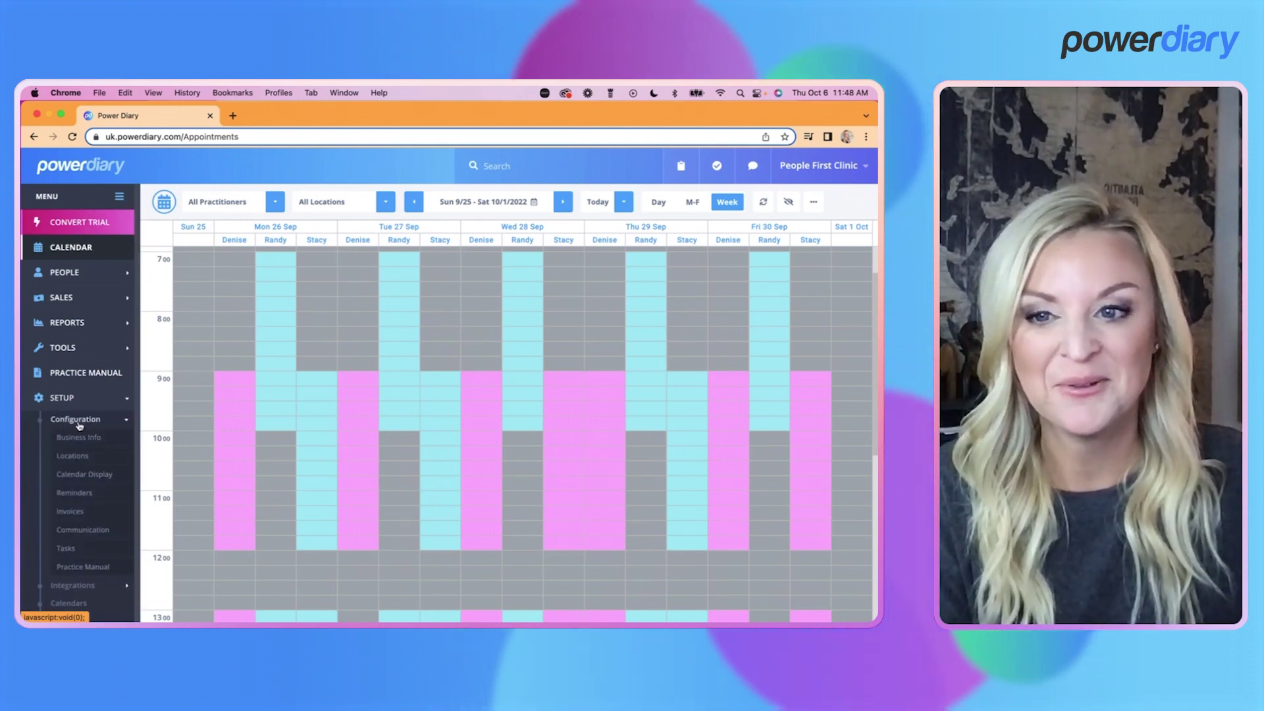
left_click(95, 477)
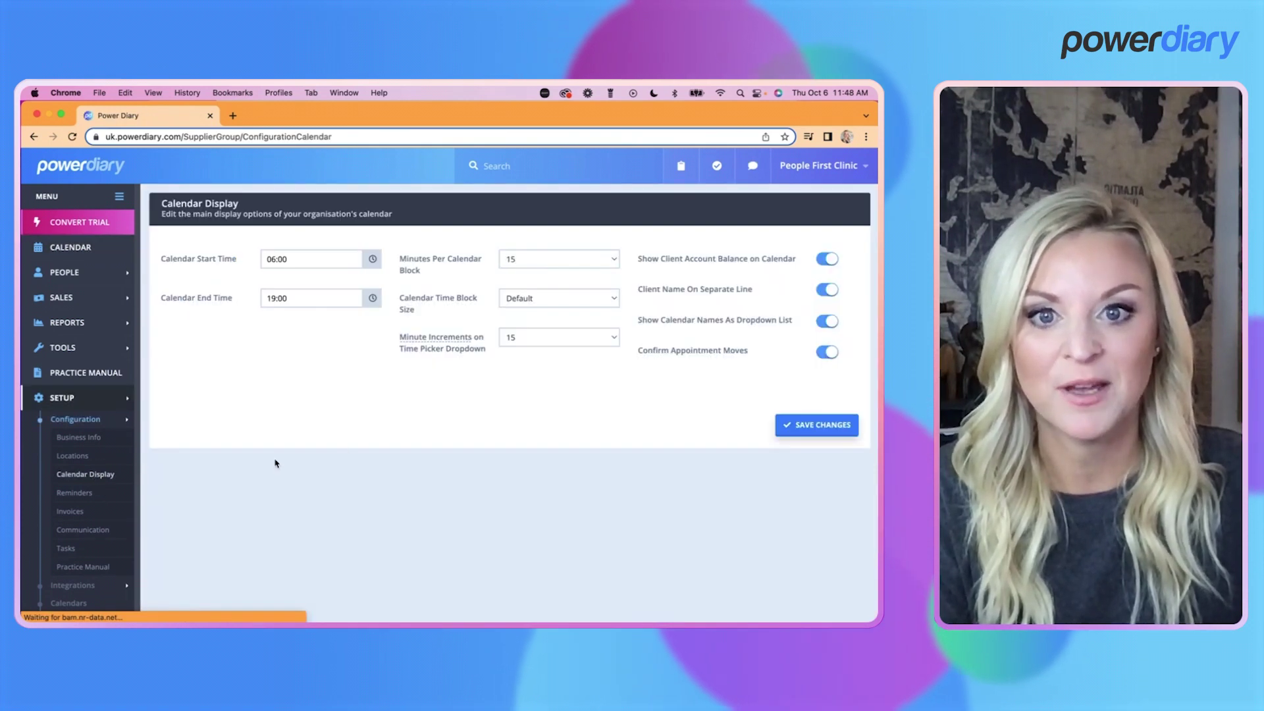
mouse_move(418, 341)
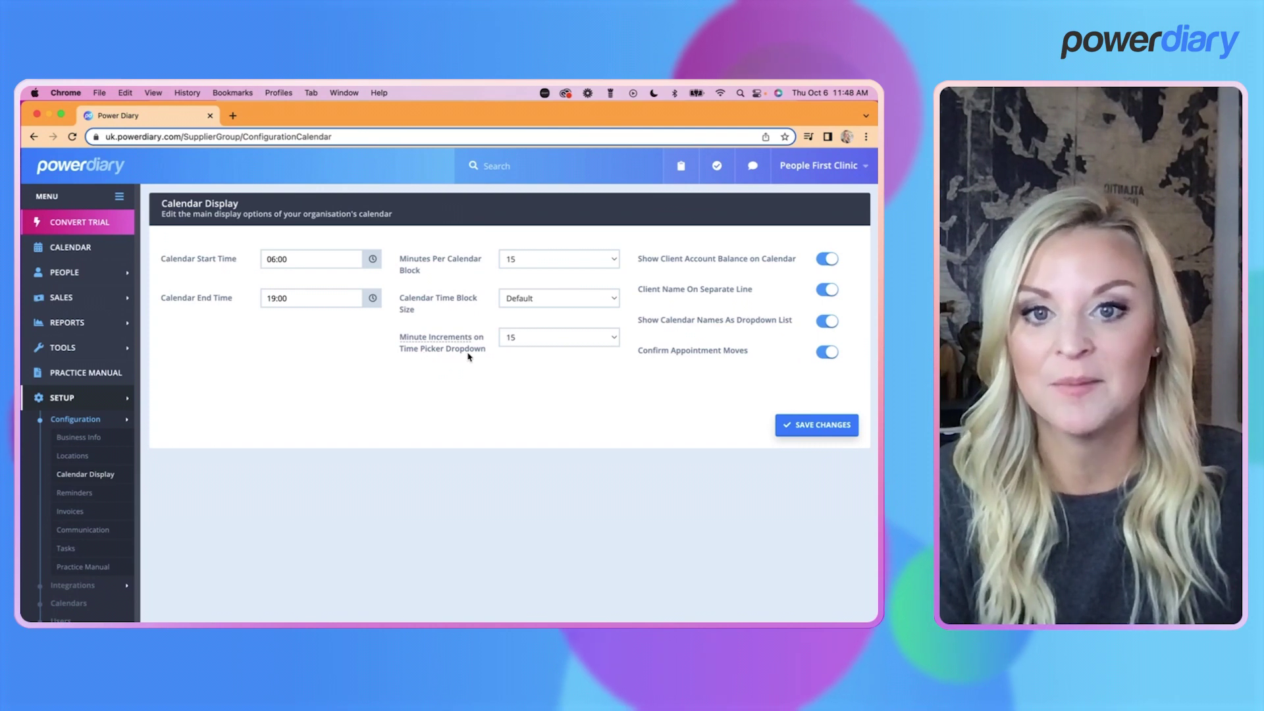
left_click(530, 341)
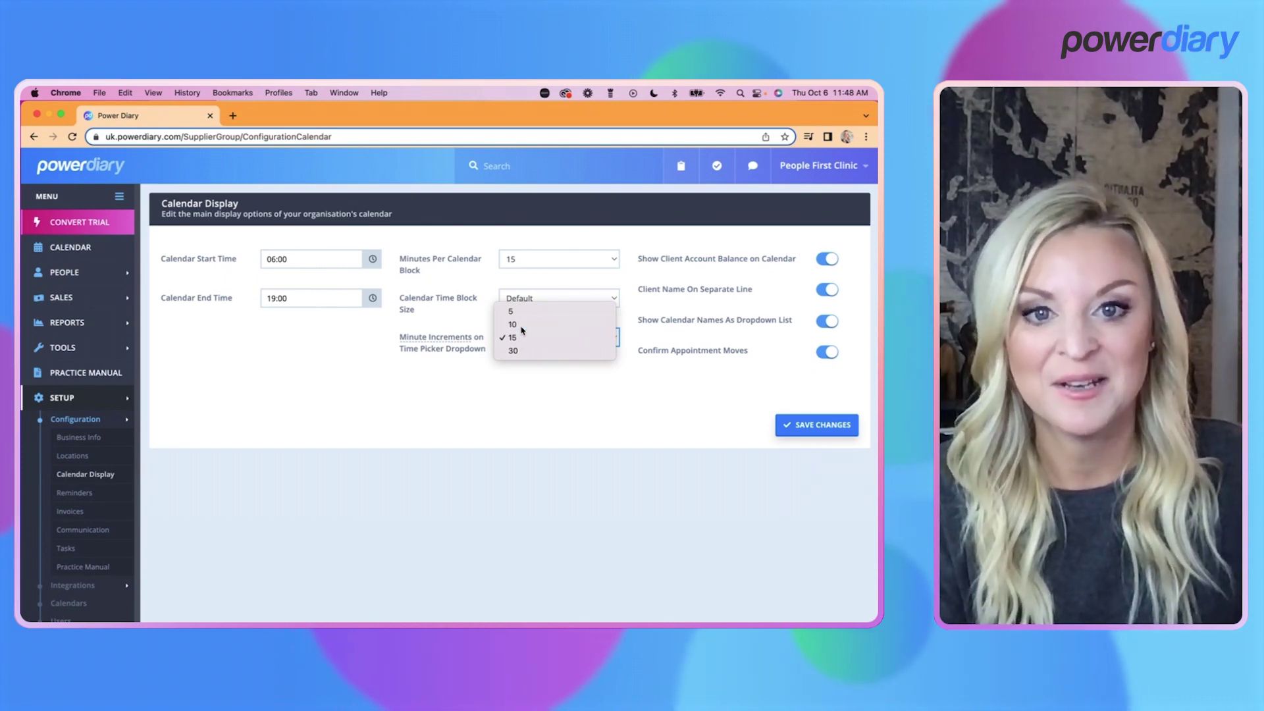
left_click(522, 324)
left_click(809, 426)
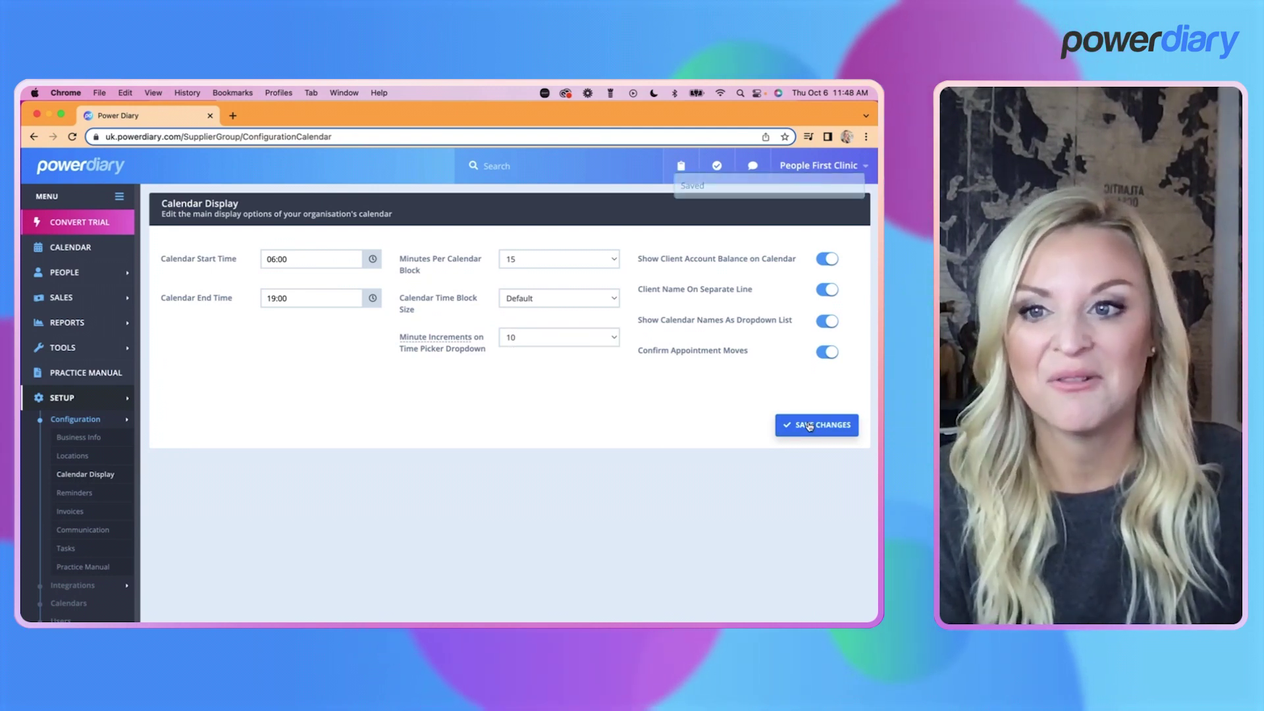
Step: Start a new appointment in the Wed 28 Sep 13:30 calendar slot
left_click(71, 248)
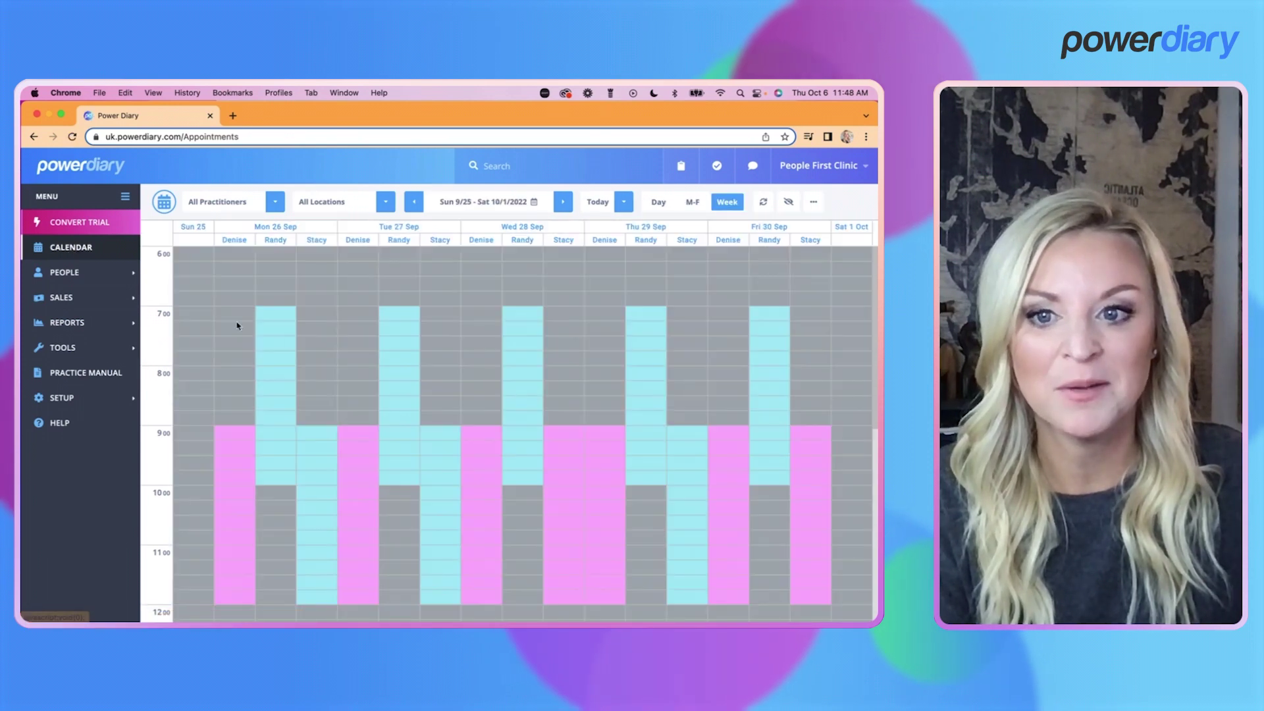
scroll(531, 458, "down", 5)
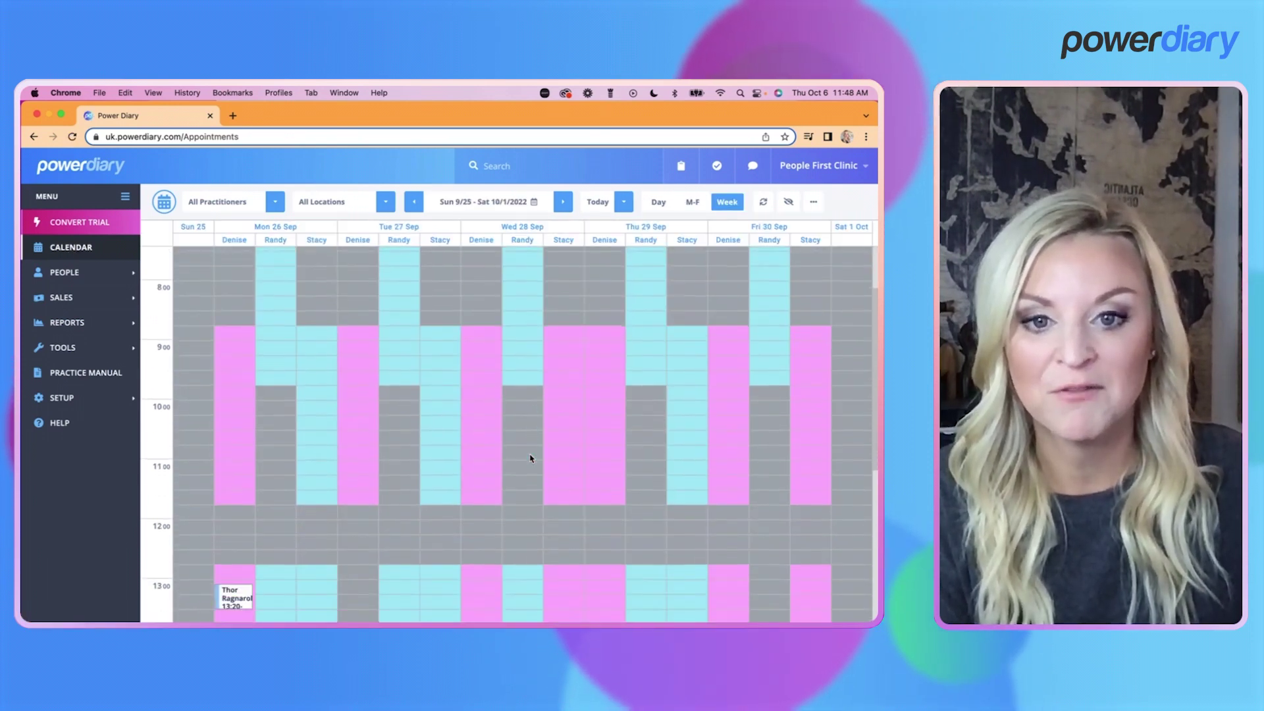
left_click(556, 380)
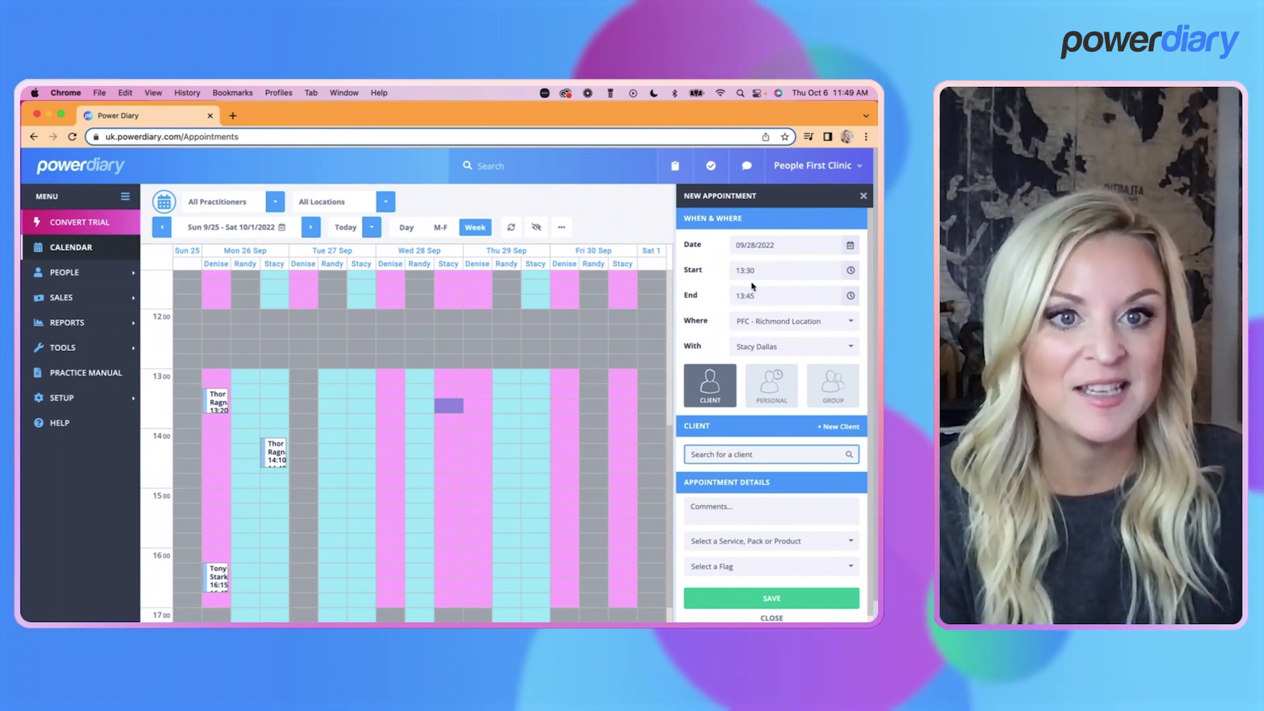
Step: Set the appointment's start time to 13:35 and end time to 14:10
left_click(850, 272)
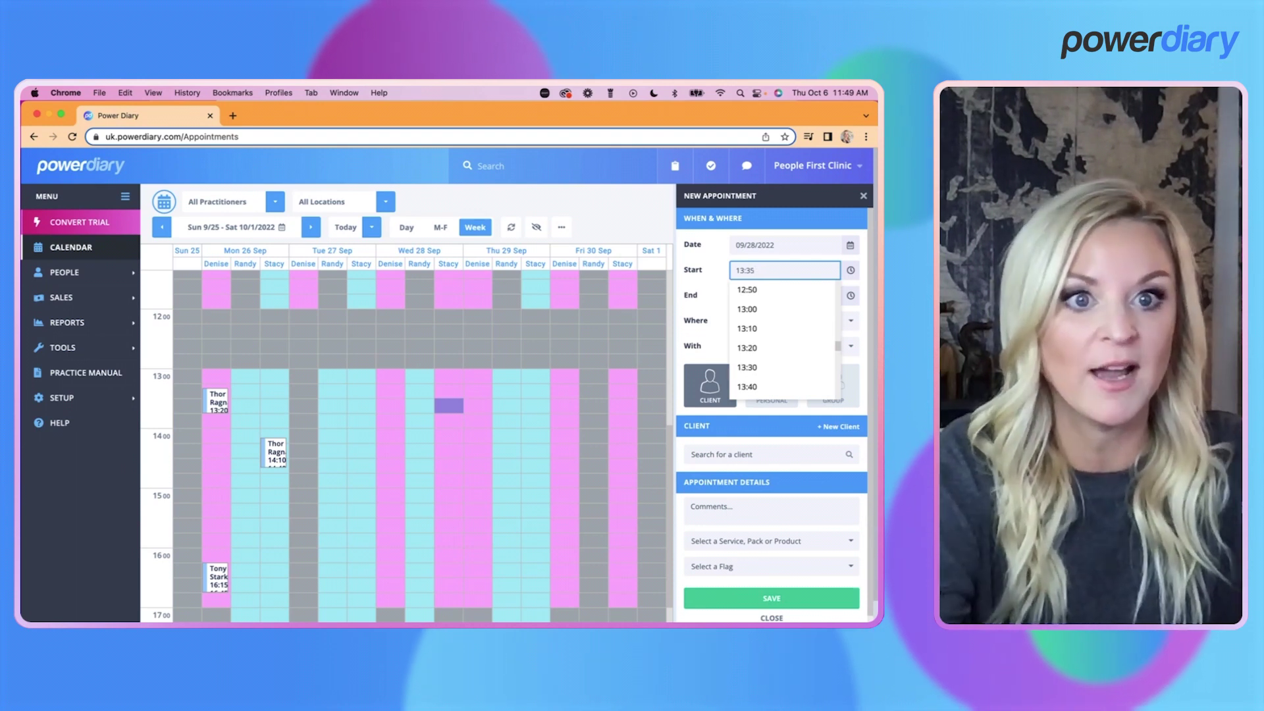
key("BackSpace")
type("5")
key("Tab")
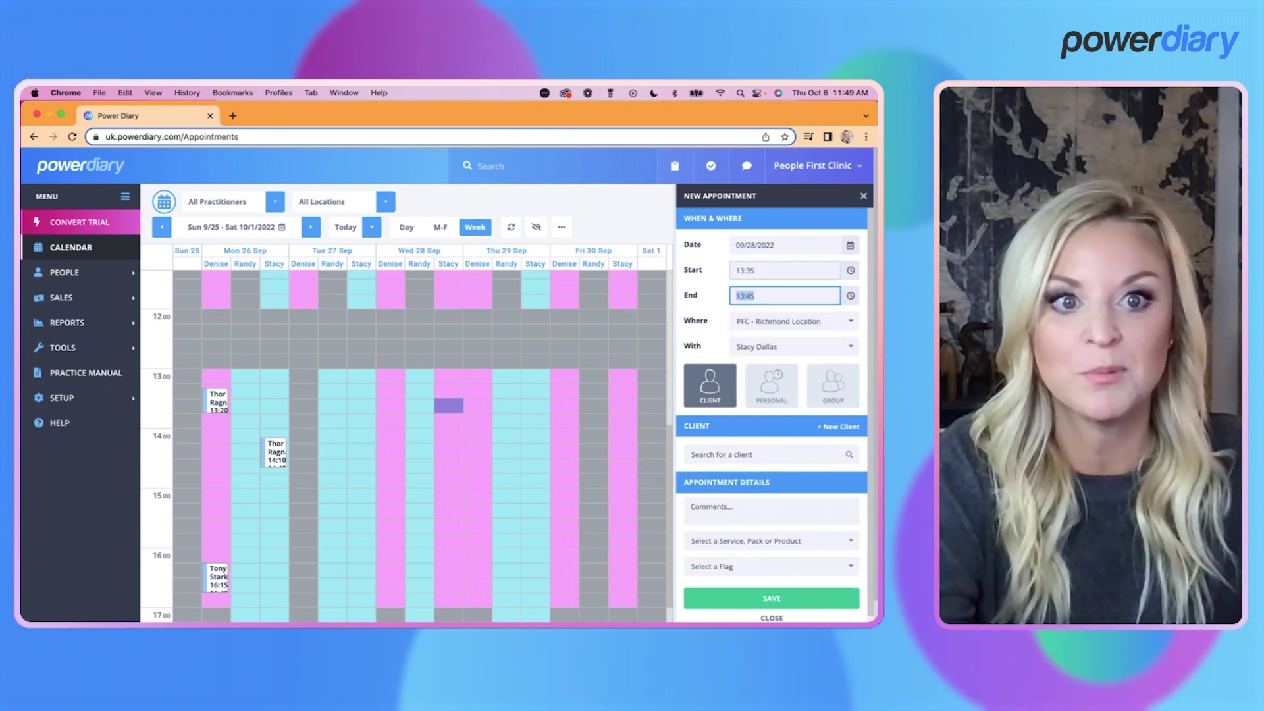
left_click(851, 297)
scroll(762, 393, "down", 3)
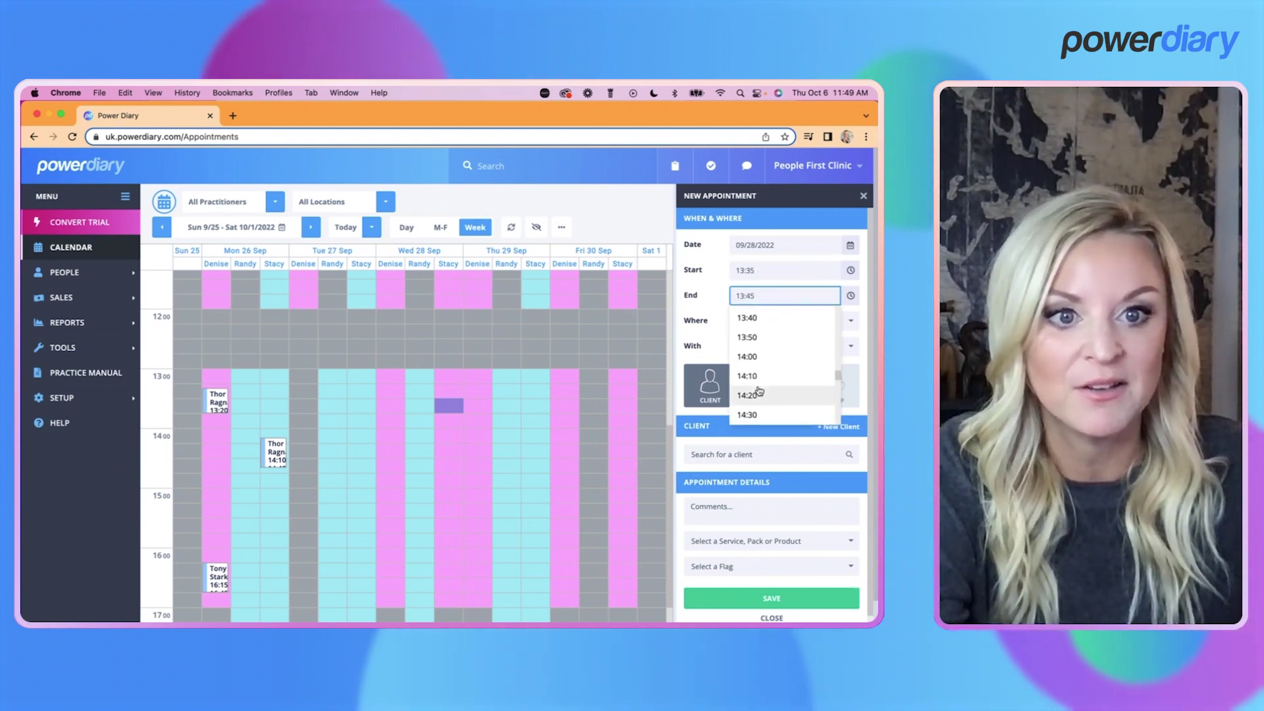
left_click(750, 380)
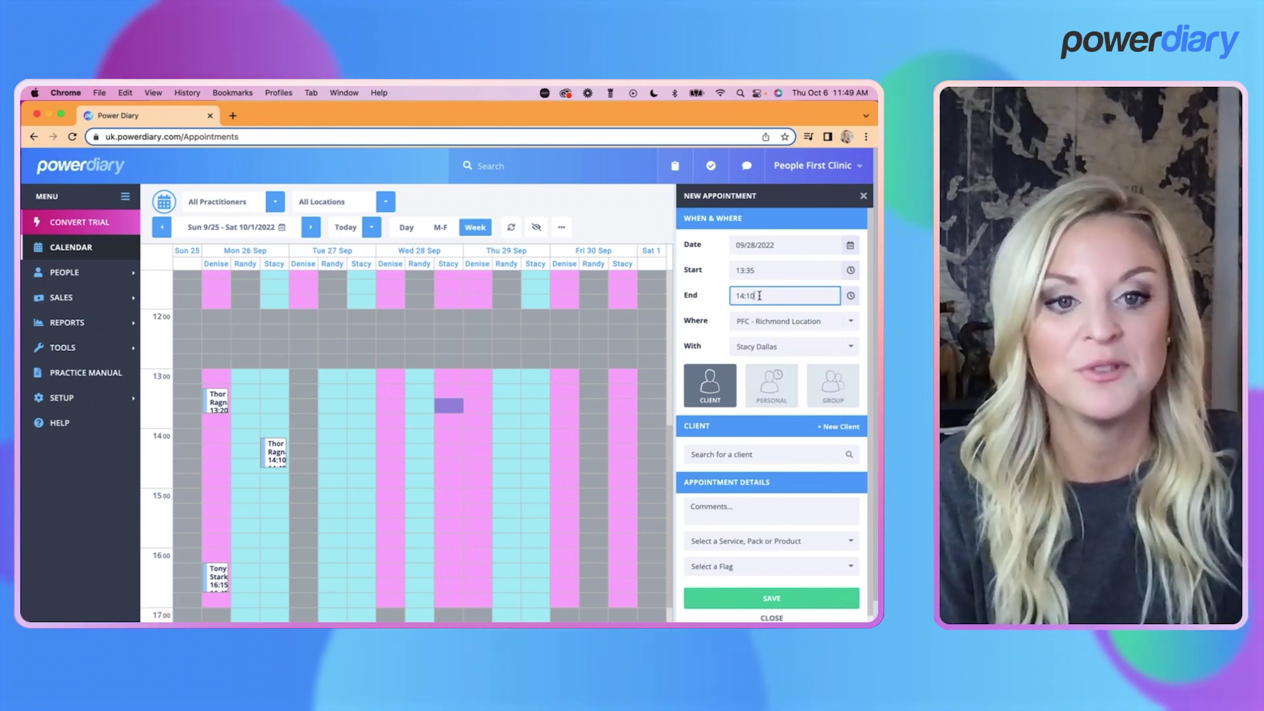
Step: Search for and select the client, then save the appointment
left_click(738, 460)
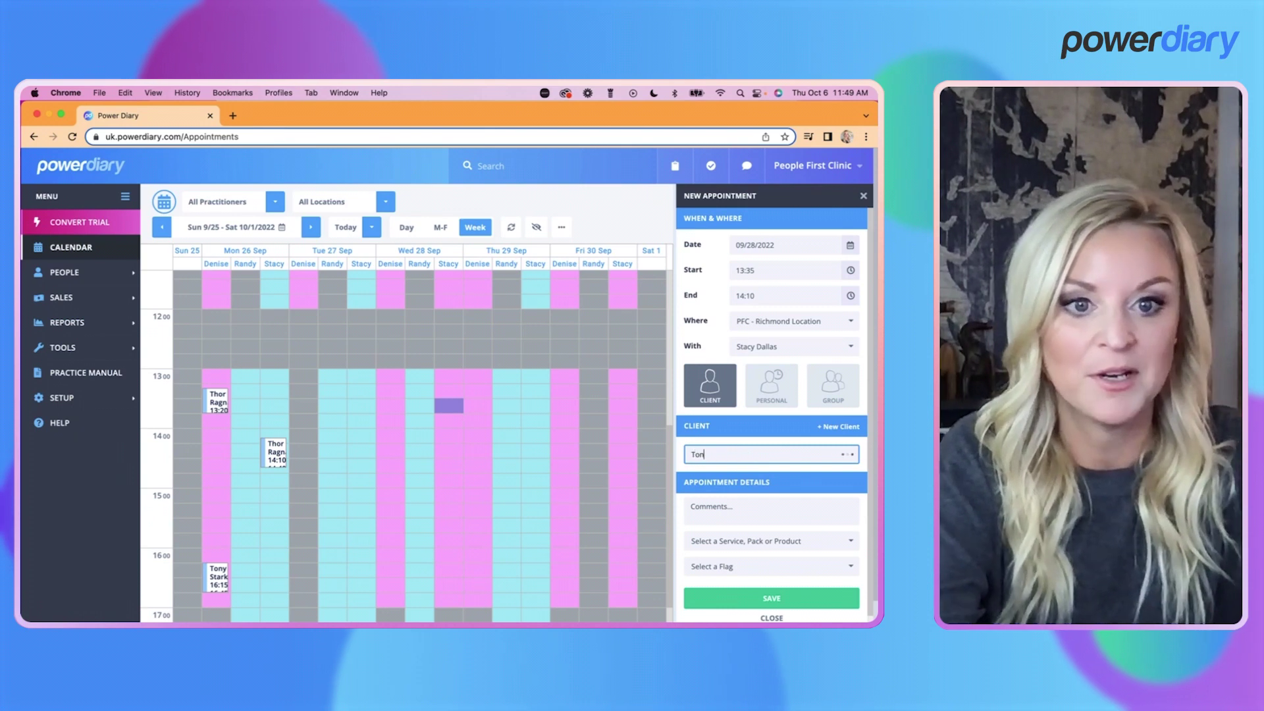
type("Tony")
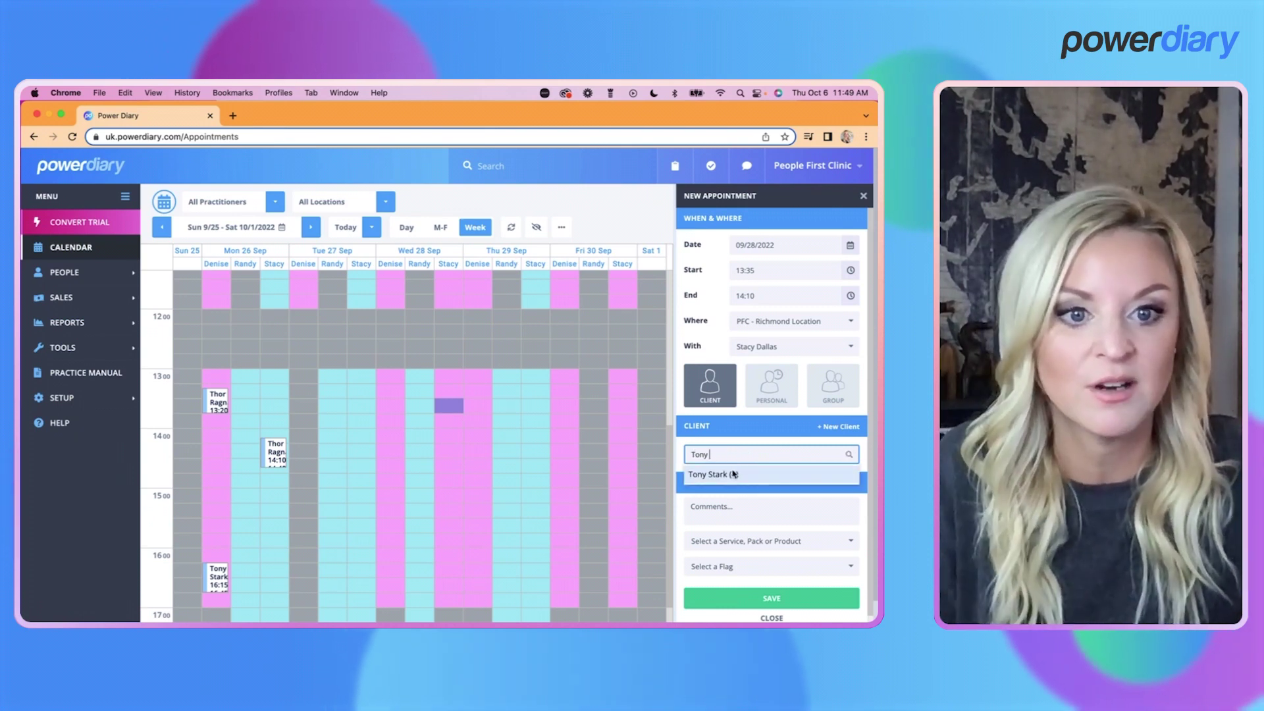
left_click(711, 474)
scroll(779, 524, "down", 2)
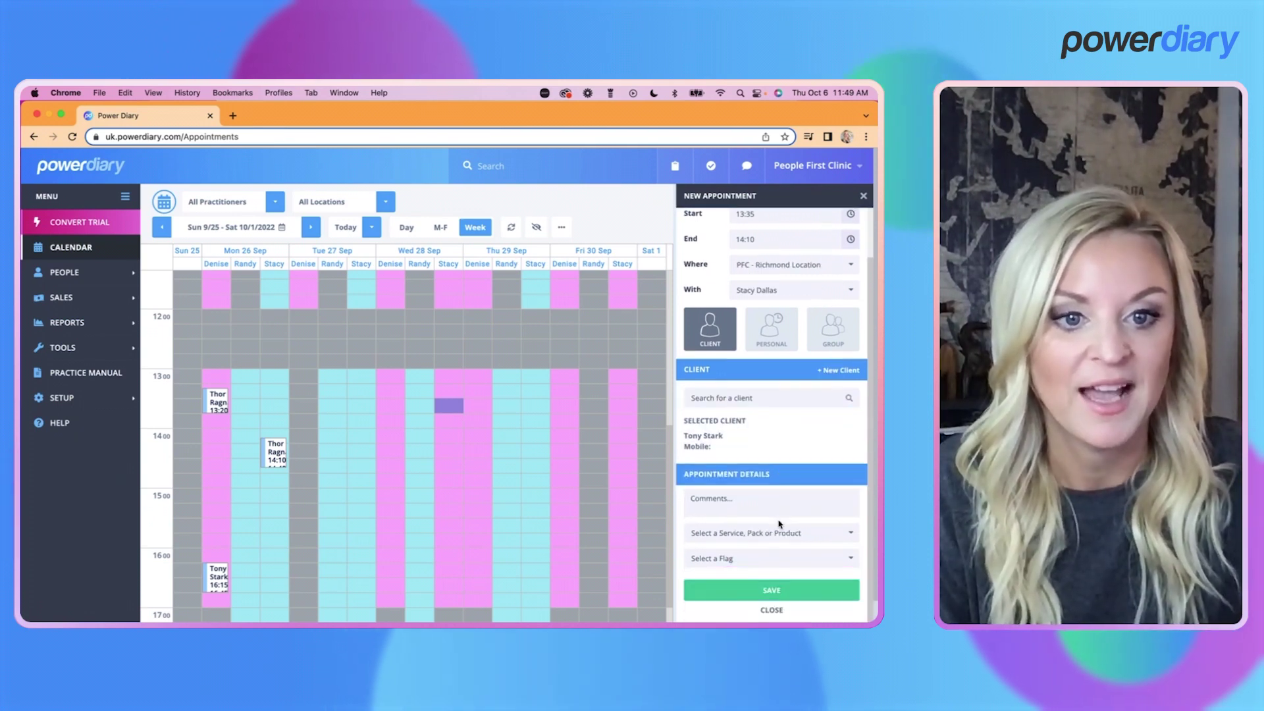
left_click(750, 592)
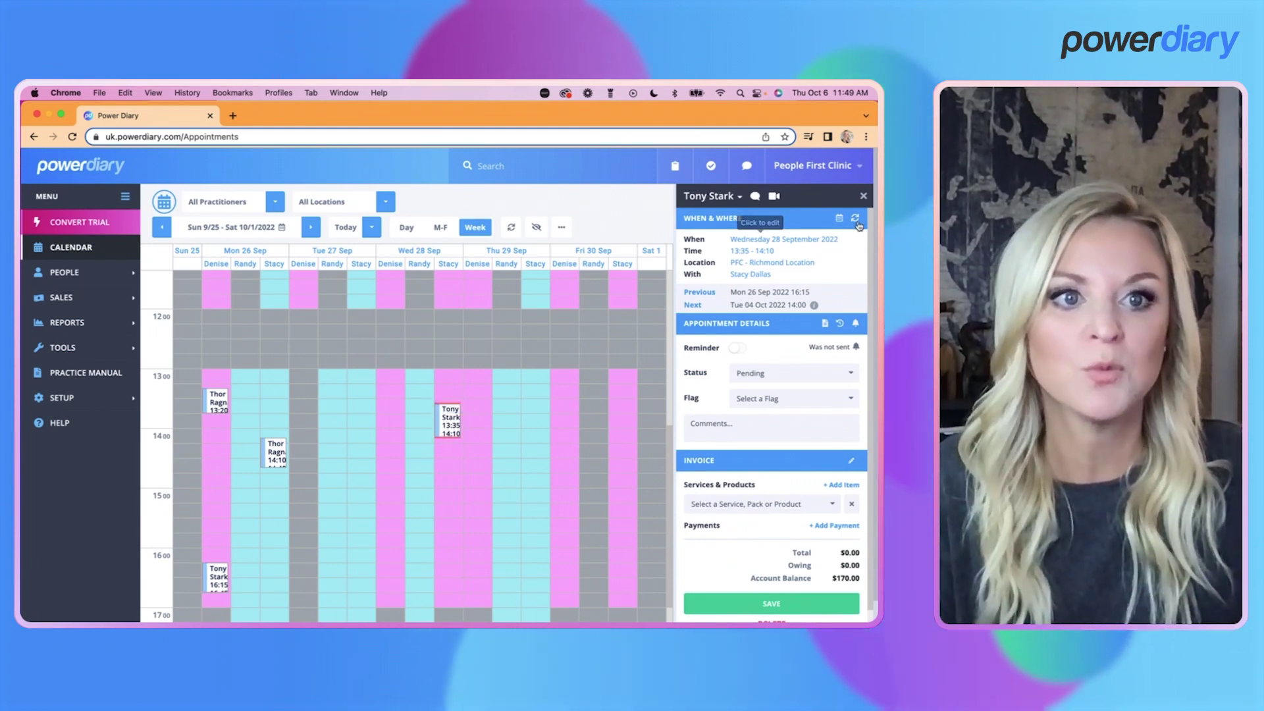
Step: Close the appointment summary and save Business Info with the 12-hour clock time format
left_click(863, 196)
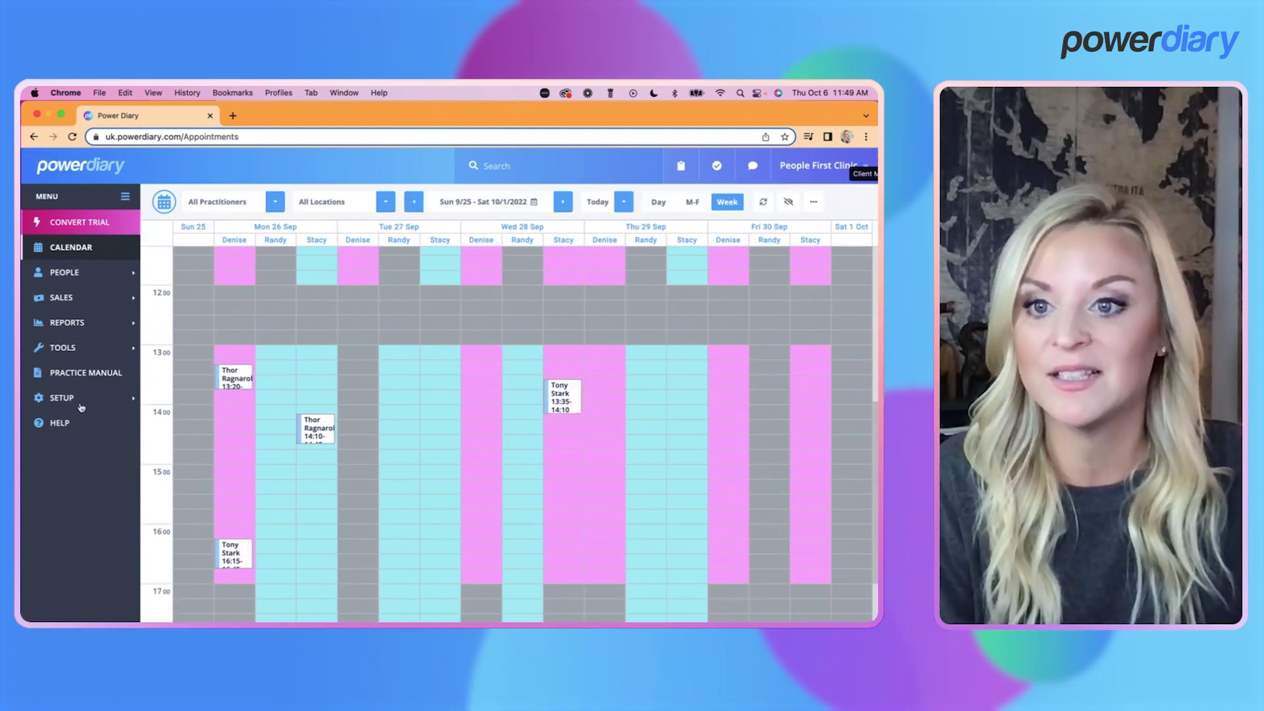
left_click(75, 399)
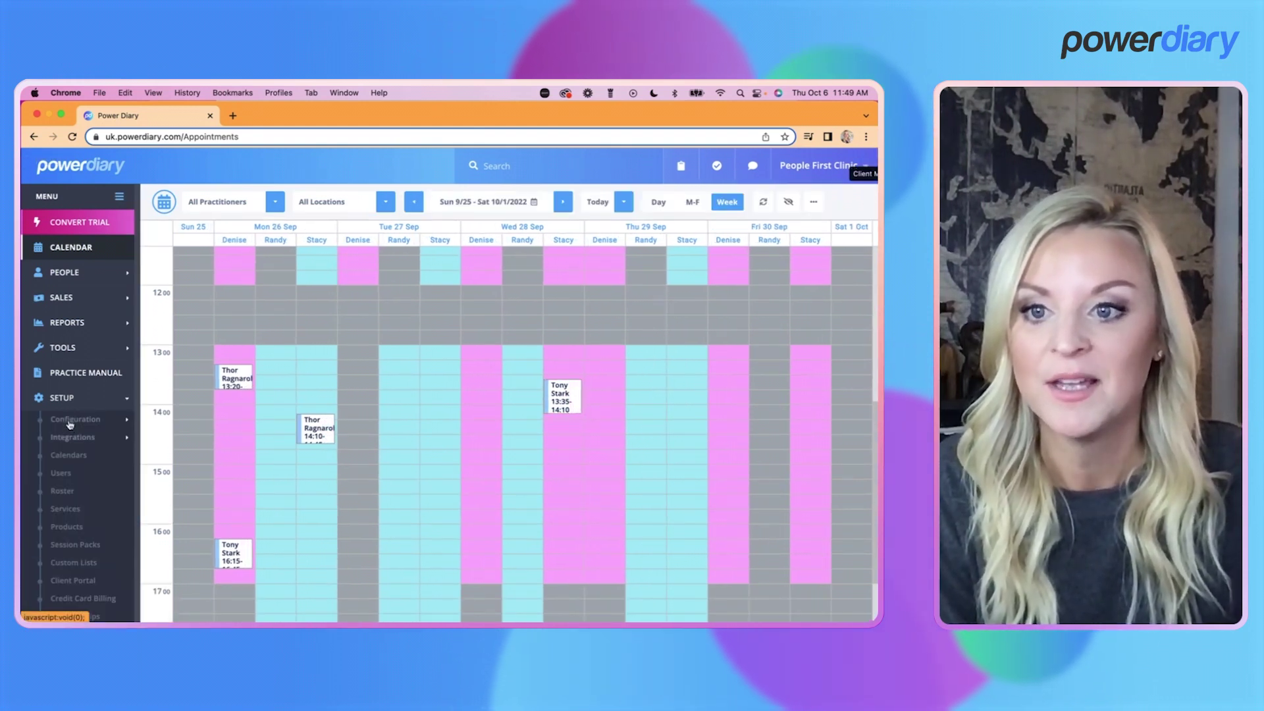
left_click(77, 437)
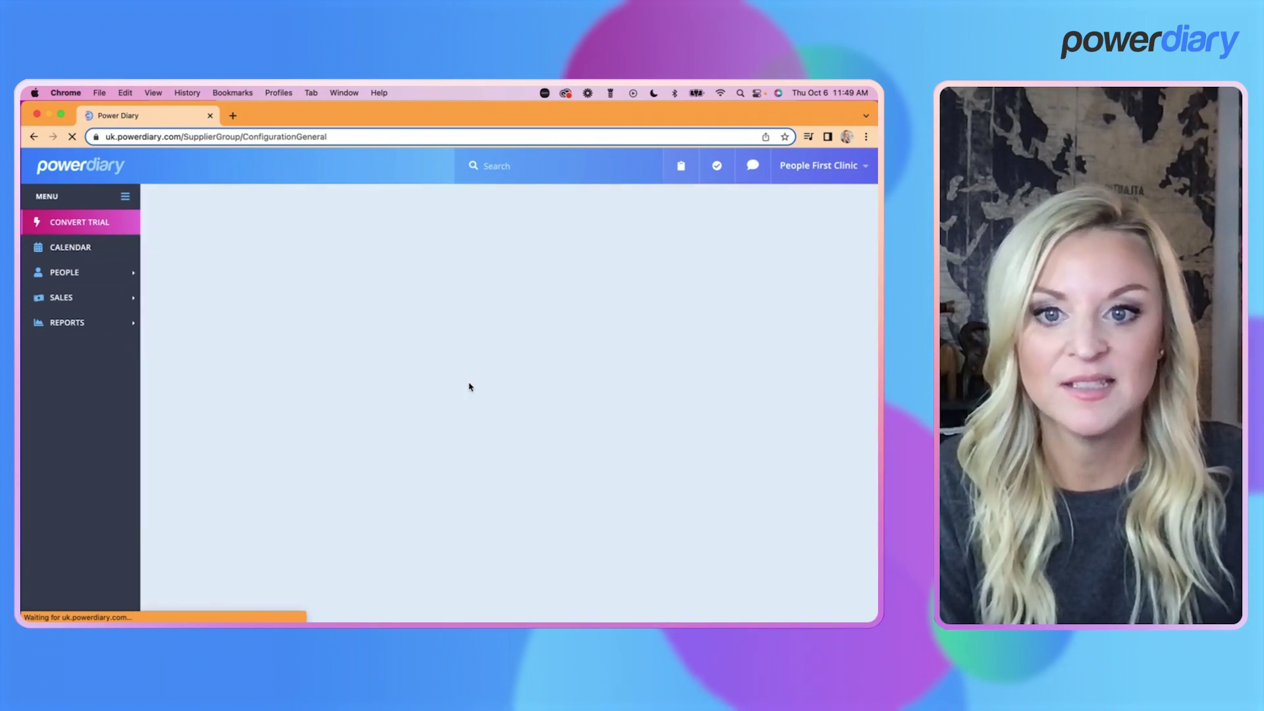
left_click(276, 398)
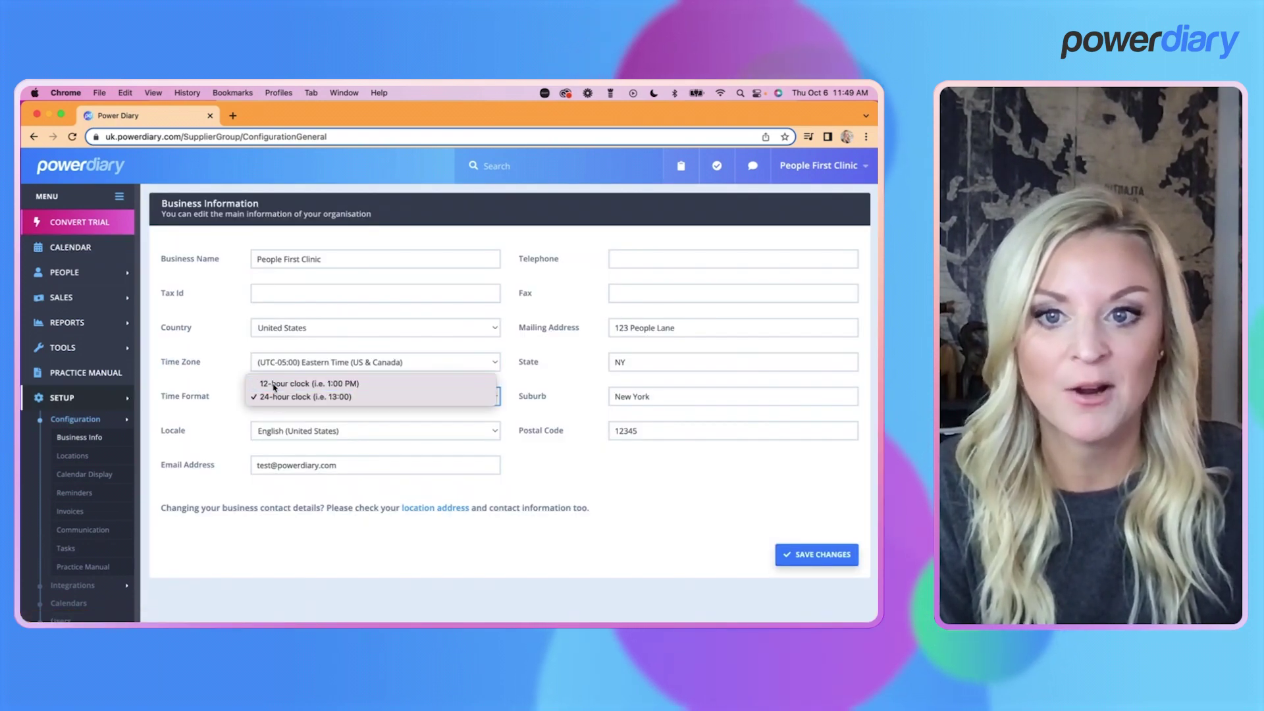
left_click(283, 383)
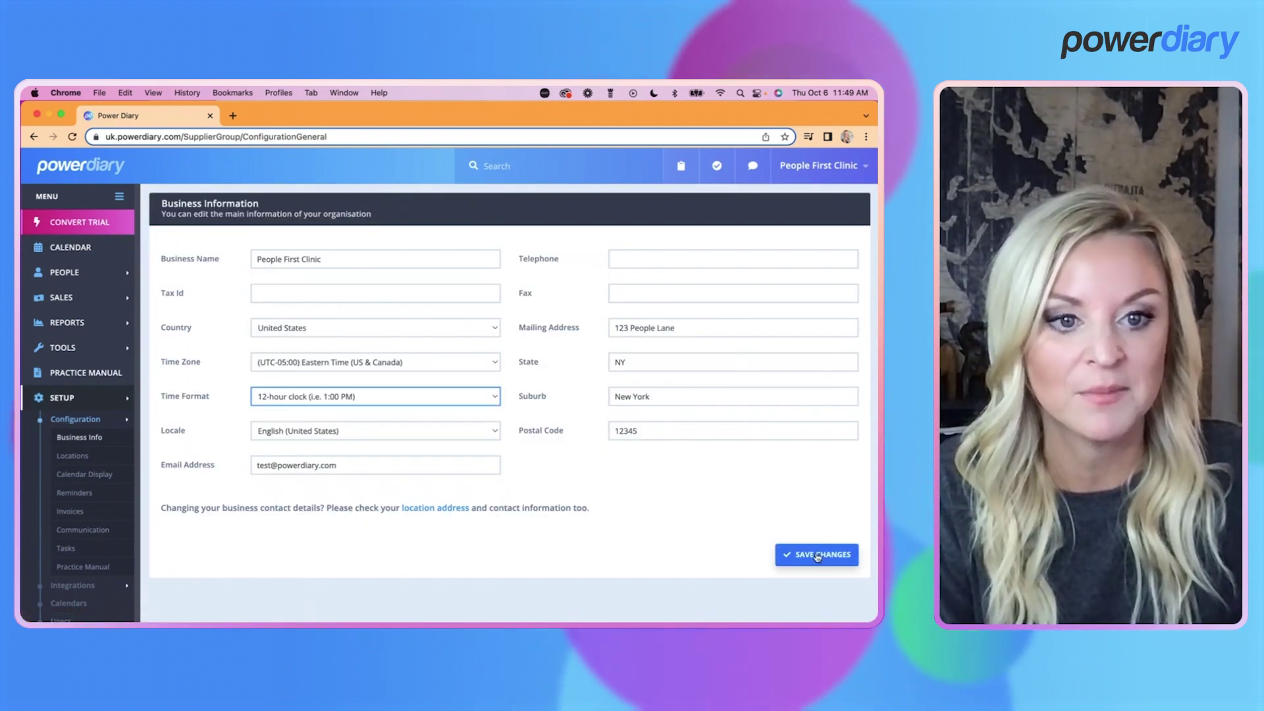
left_click(823, 556)
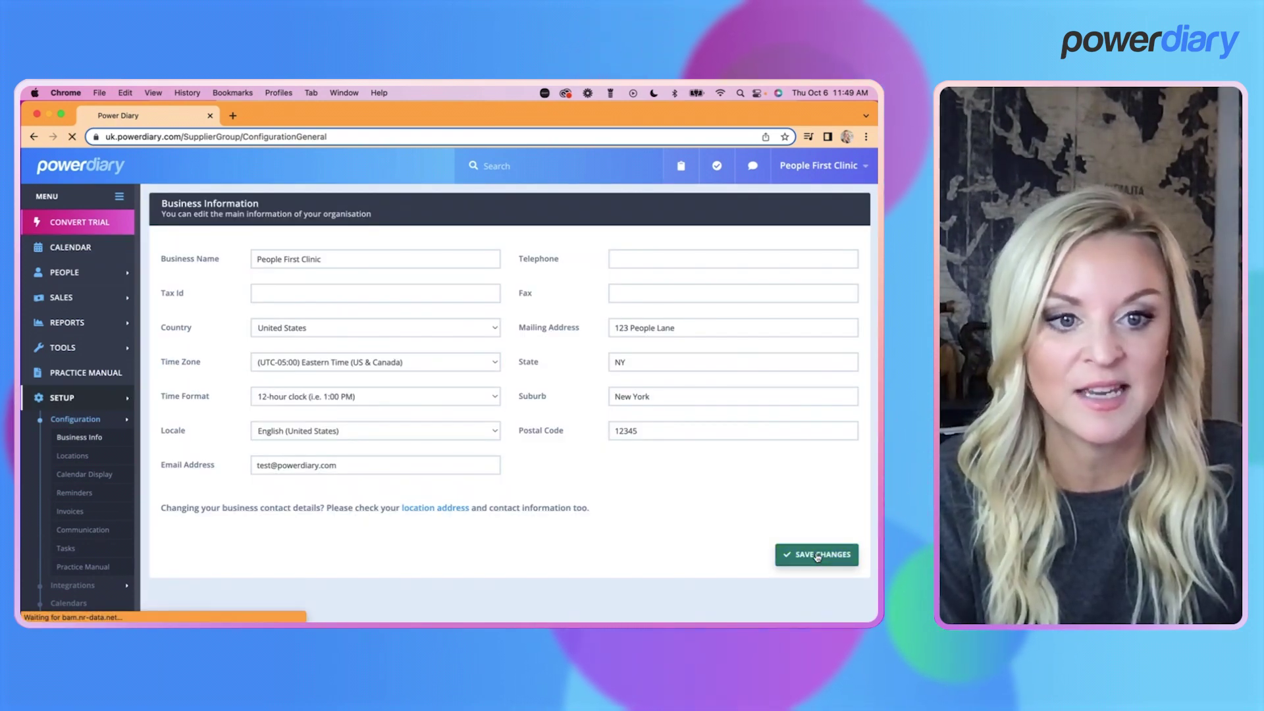
Step: On the calendar, start a new appointment in the Wed 28 Sep 2:45 PM slot
left_click(66, 248)
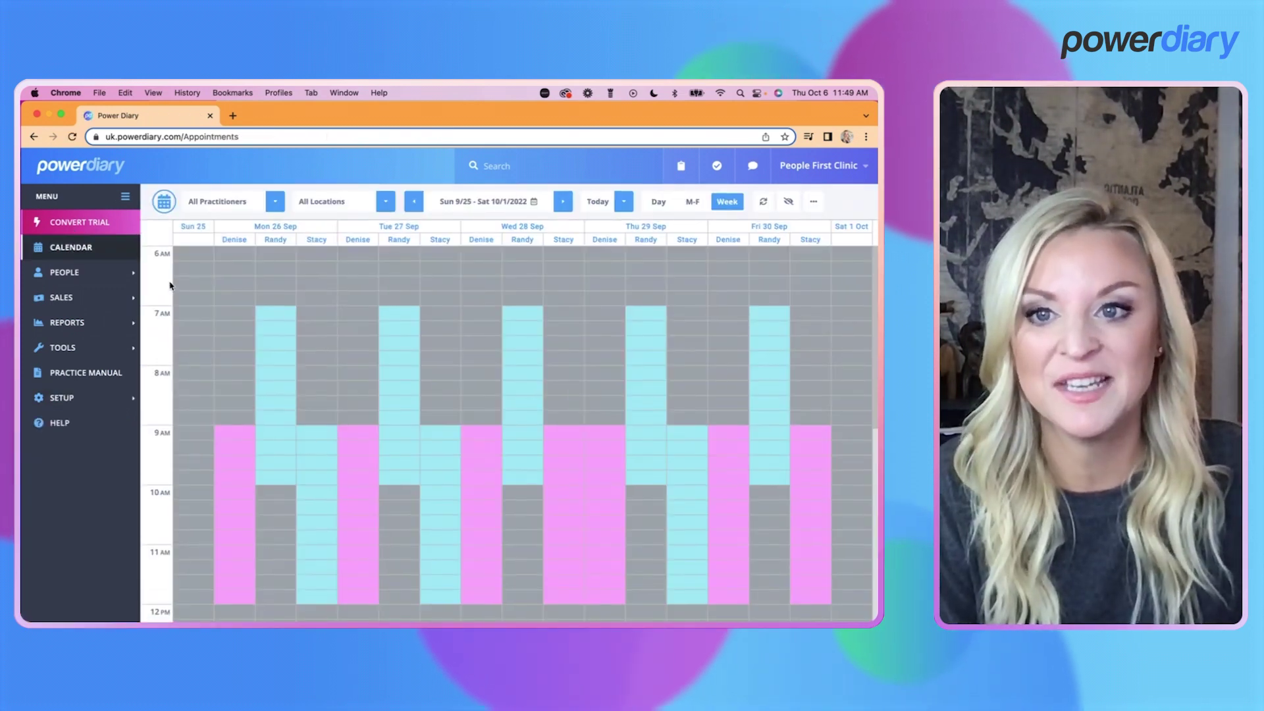
scroll(223, 316, "down", 1)
scroll(241, 323, "down", 10)
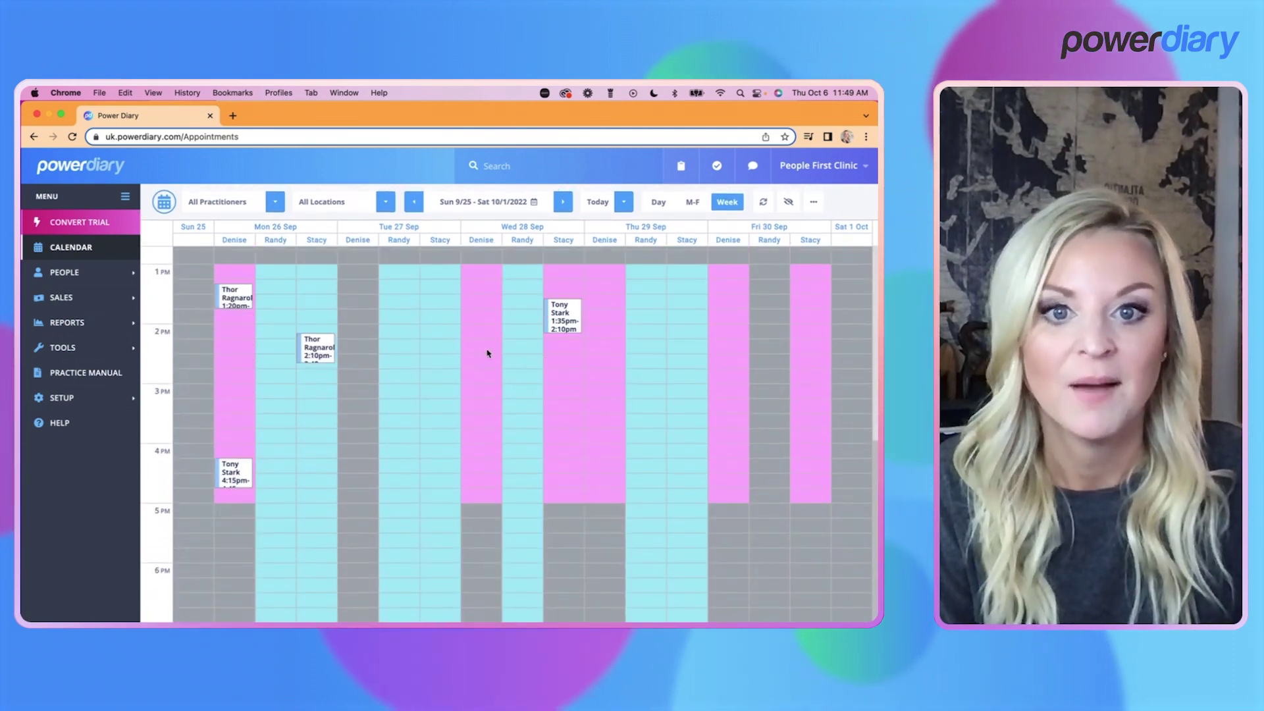
left_click(481, 380)
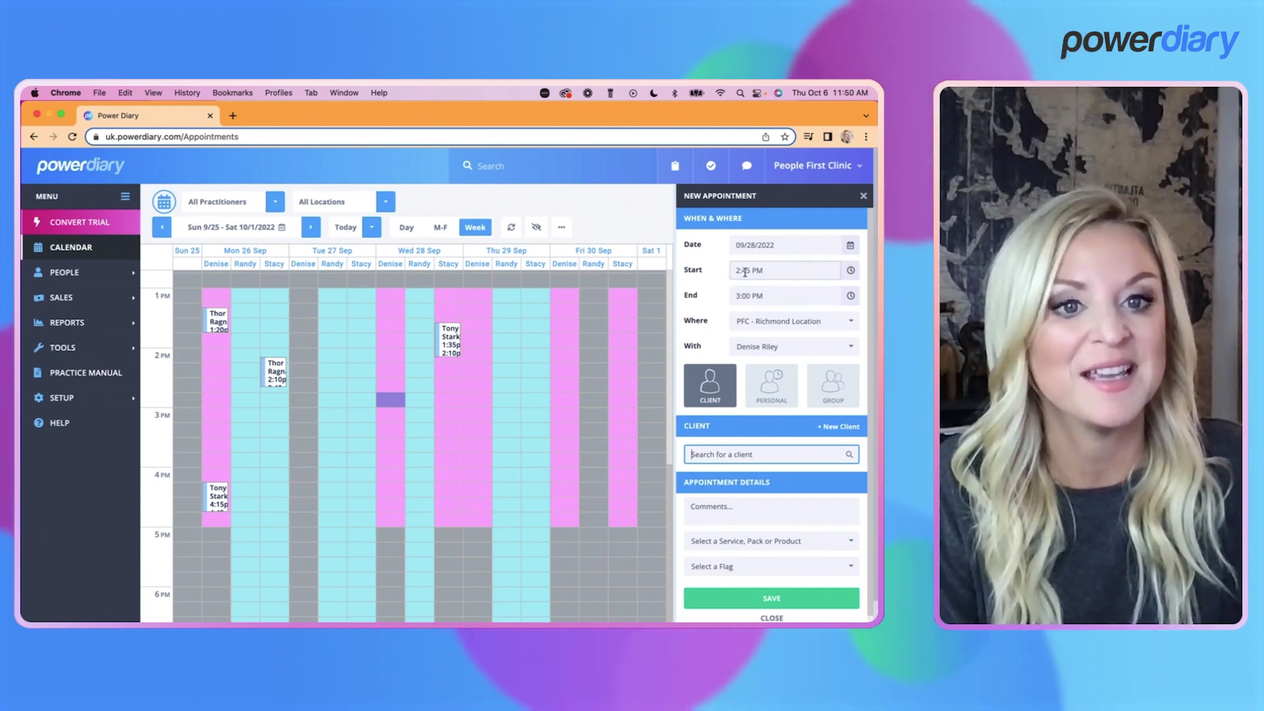
Step: Set the appointment to start at 2:10 PM and end at 3:10 PM
left_click(849, 271)
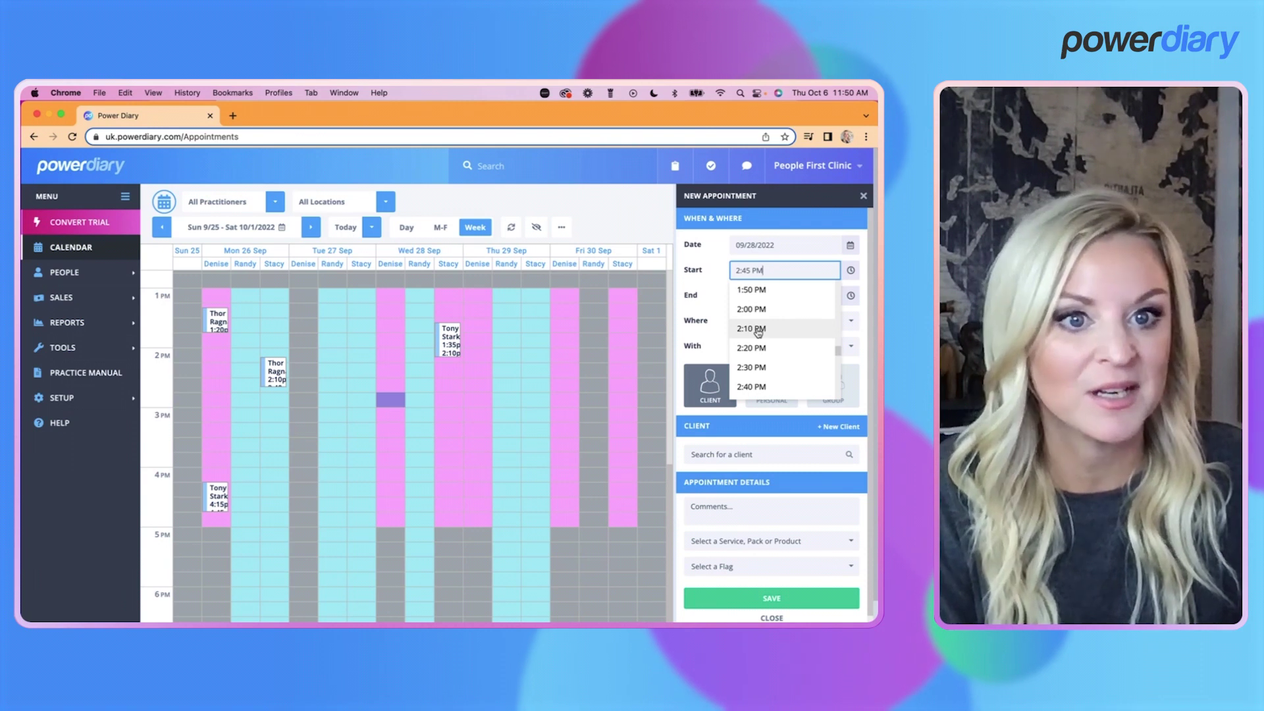
left_click(758, 332)
left_click(760, 296)
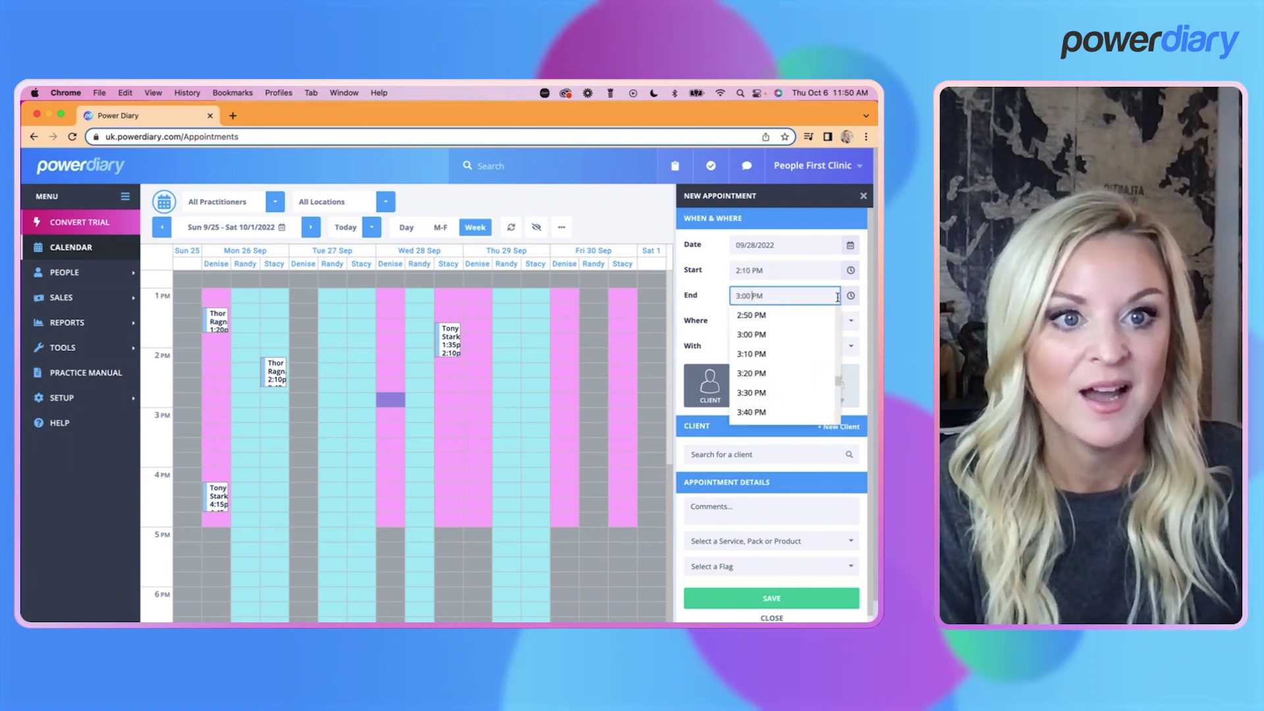
left_click(750, 354)
Step: Search for and select the client, save the appointment, and close the details panel
left_click(714, 453)
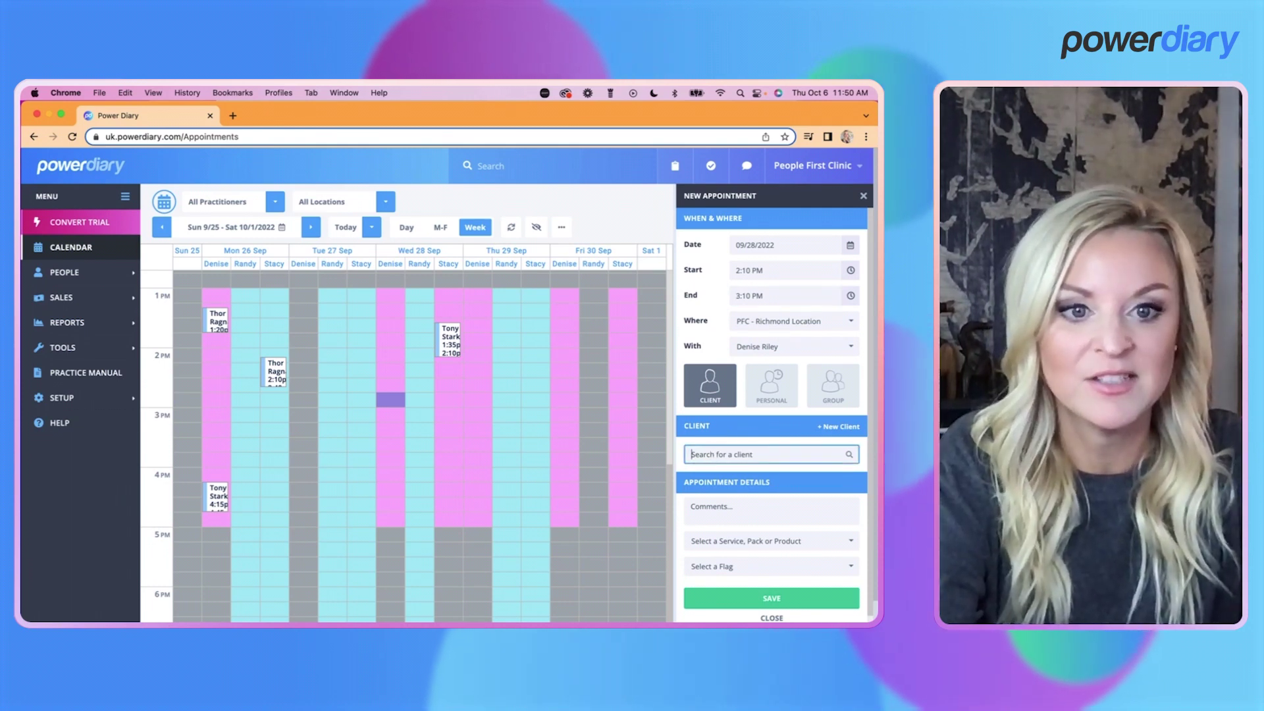
type("Thor")
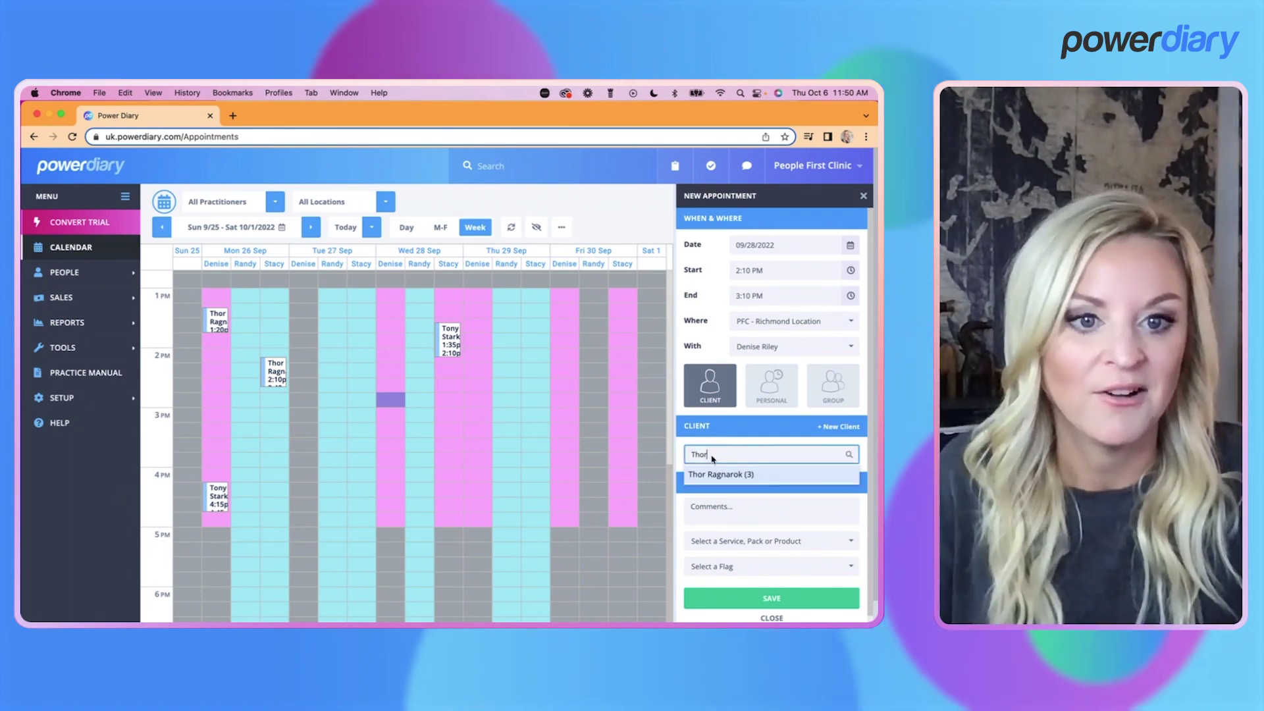
left_click(711, 473)
scroll(714, 480, "down", 2)
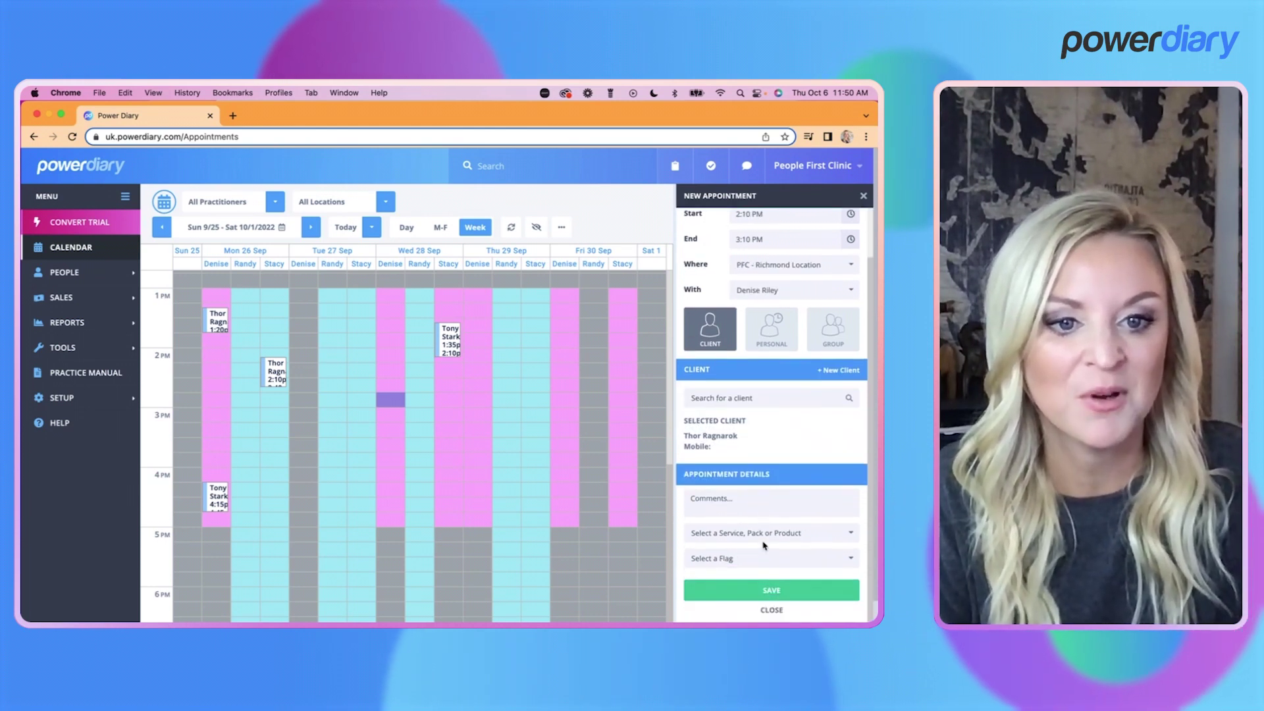
left_click(738, 595)
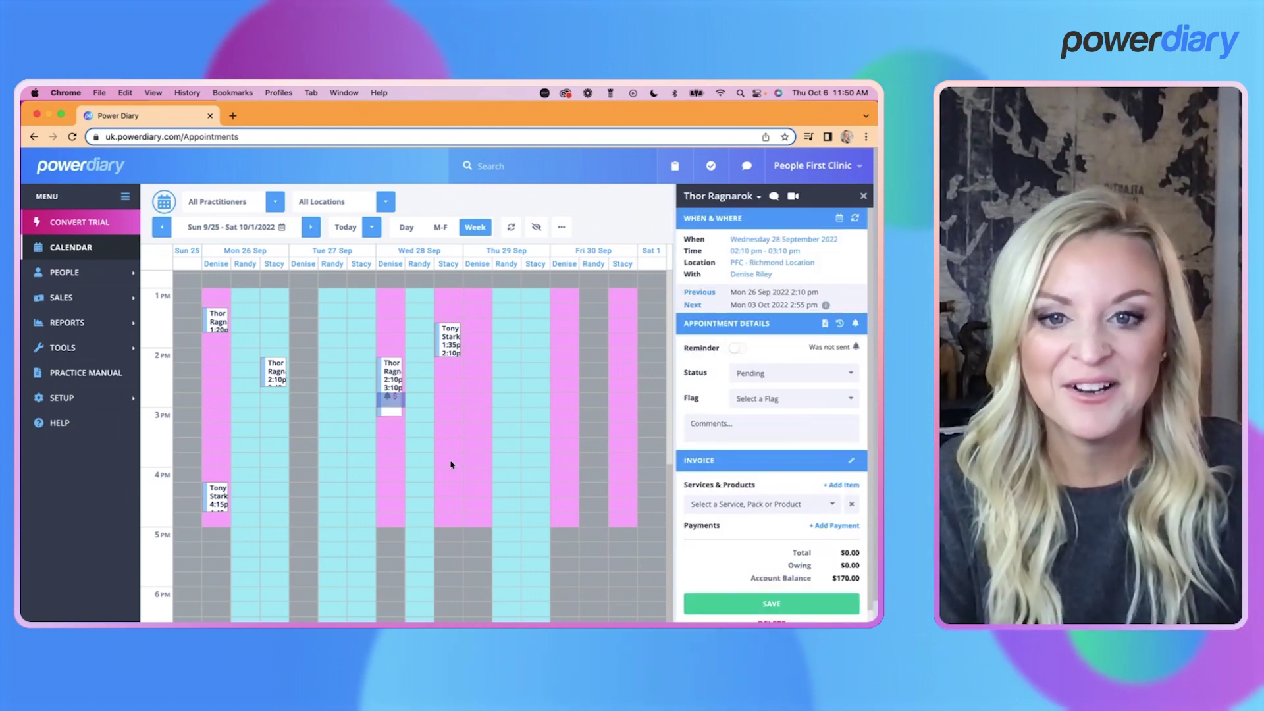
left_click(862, 196)
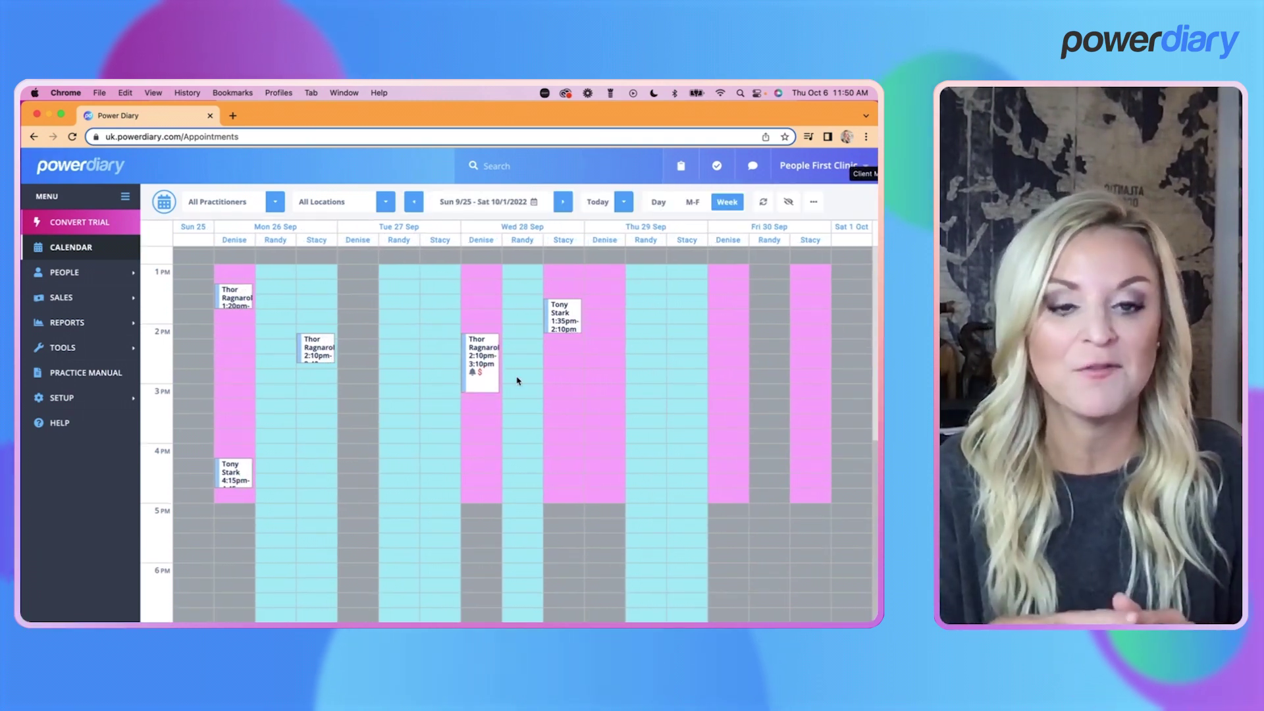